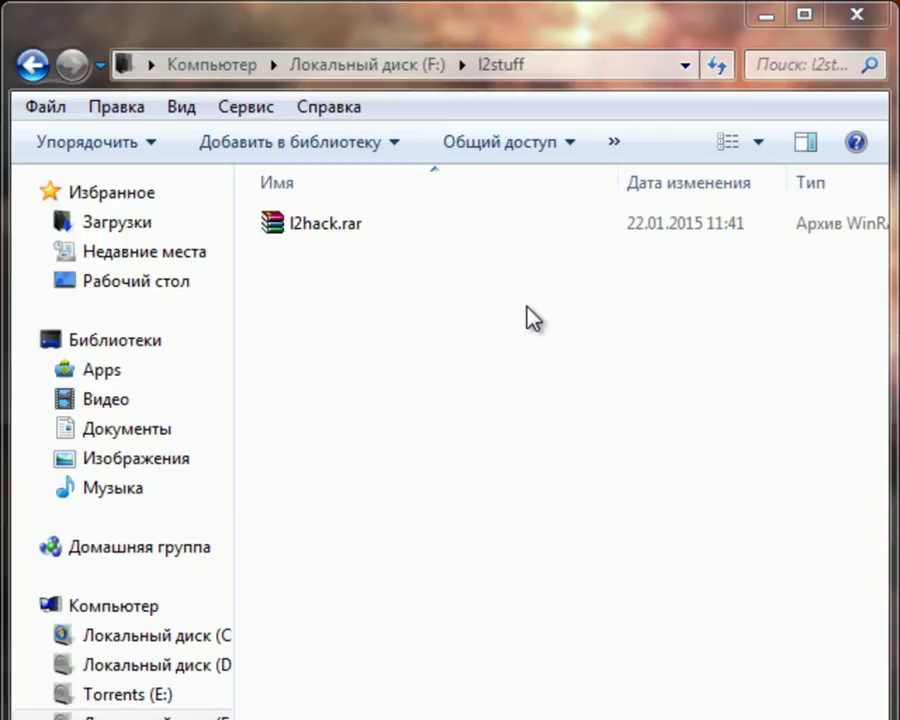
Step: Extract l2hack.rar with WinRAR into a new l2hack folder inside F:\l2stuff
{"action": "left_click", "coordinate": [444, 232]}
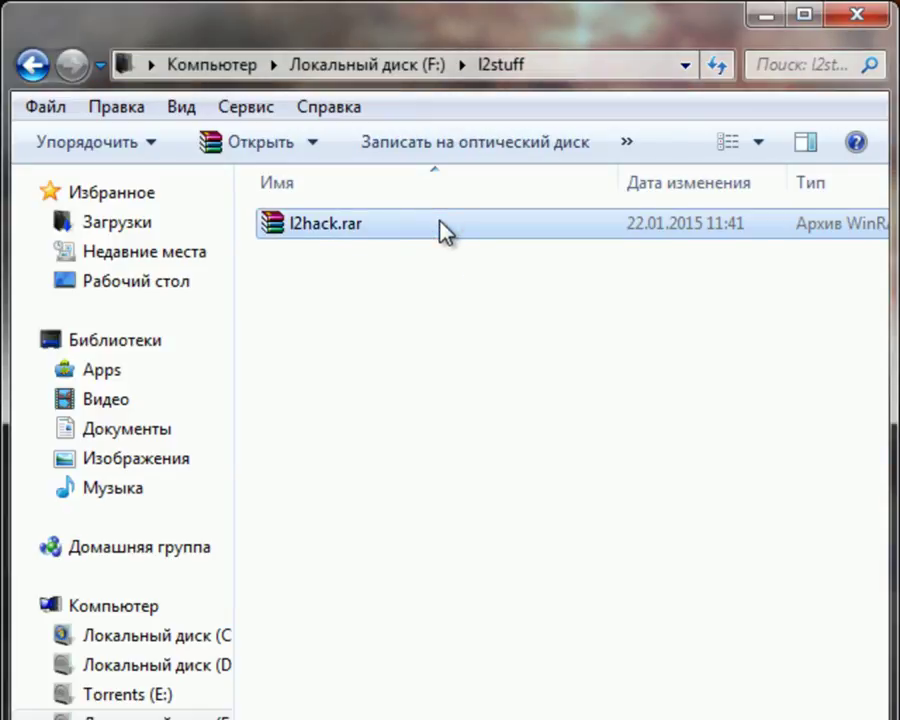
{"action": "right_click", "coordinate": [444, 232]}
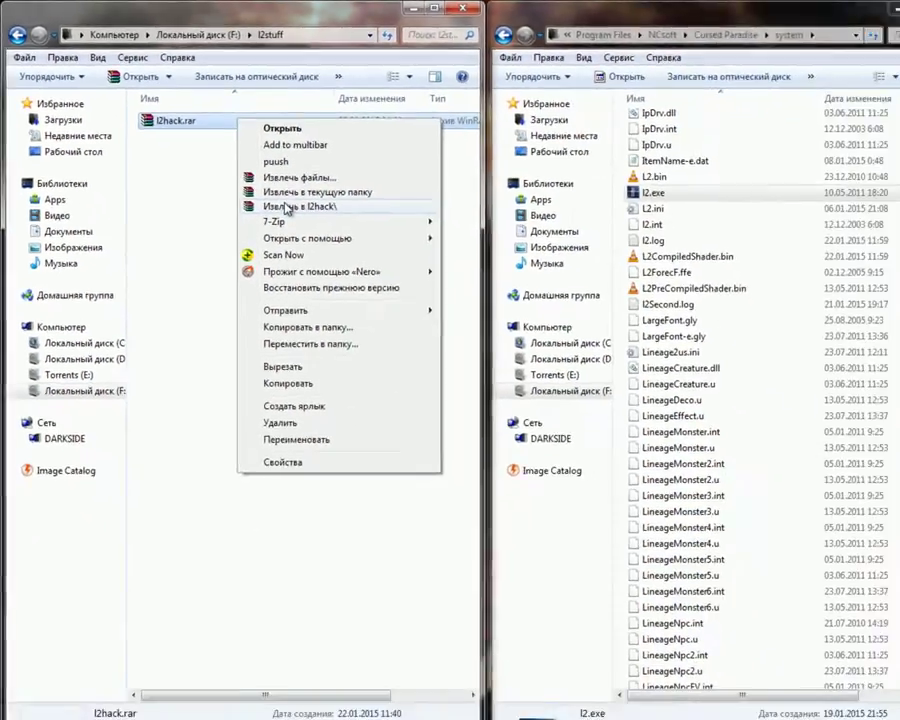
{"action": "left_click", "coordinate": [560, 398]}
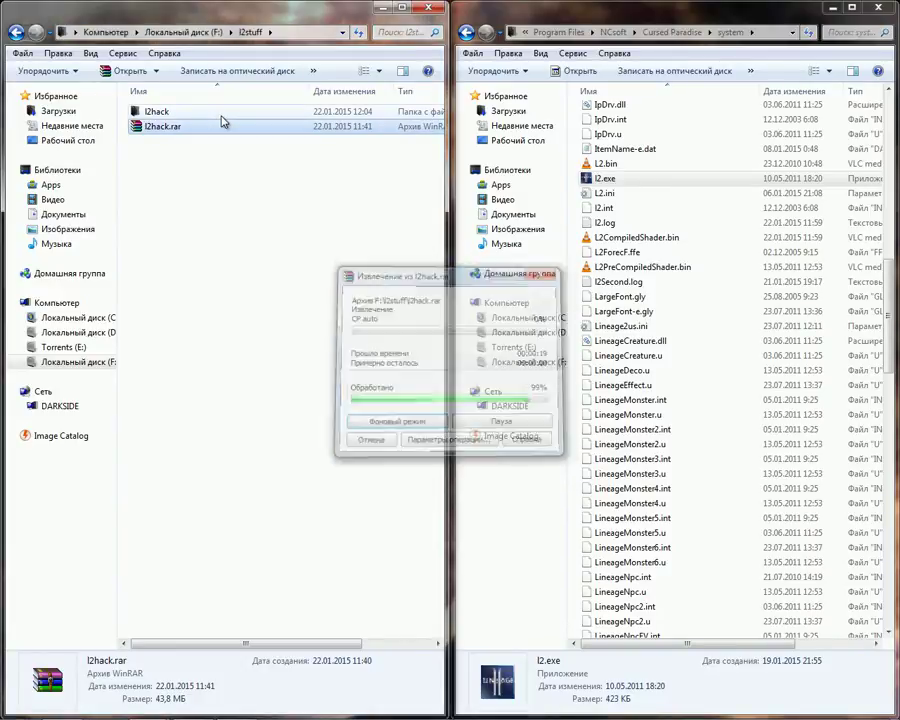
Step: Browse into l2hack\l2hack\ipj, select manager.exe and reveal the hidden tray icons
{"action": "left_click", "coordinate": [222, 116]}
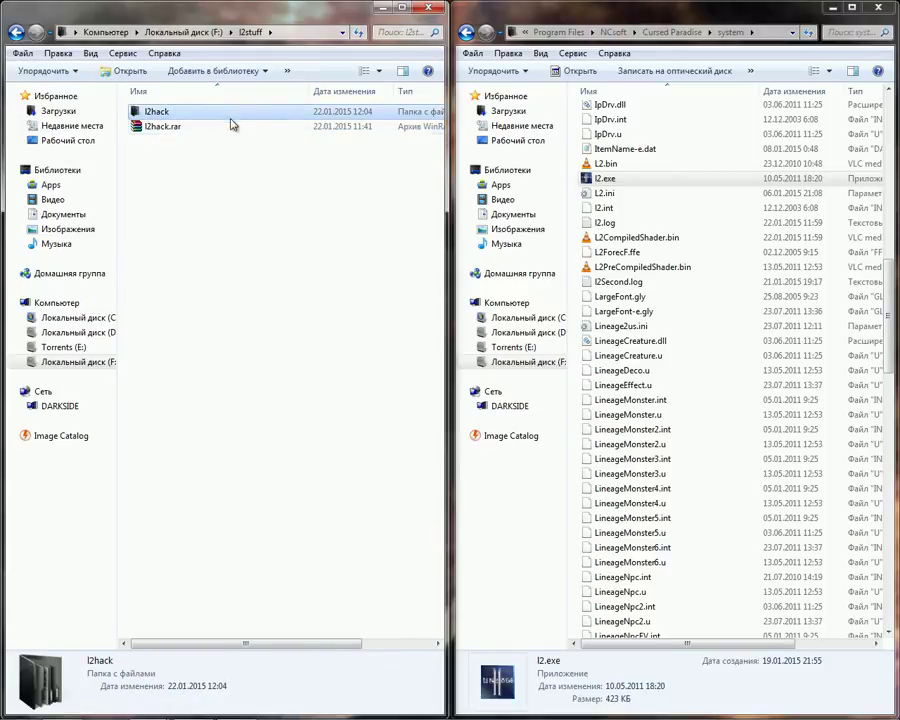
{"action": "left_click", "coordinate": [199, 129]}
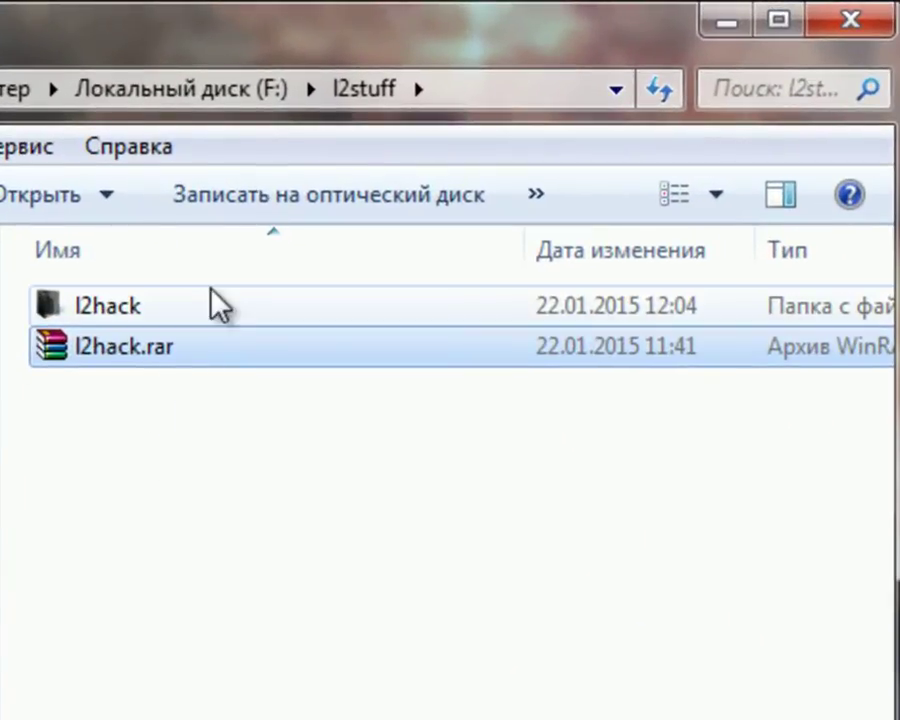
{"action": "mouse_move", "coordinate": [211, 291]}
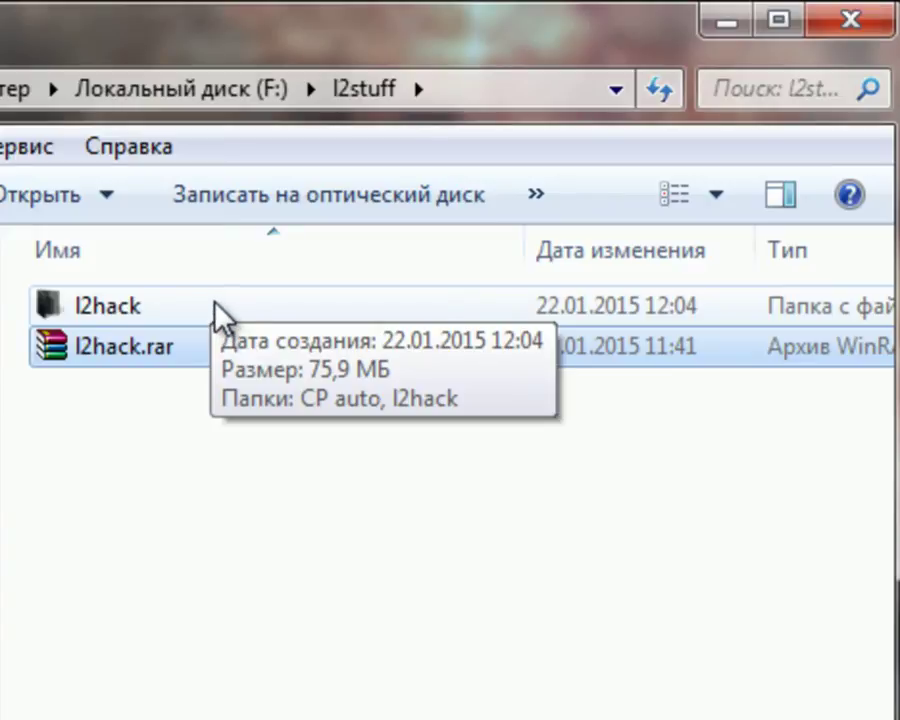
{"action": "double_click", "coordinate": [216, 306]}
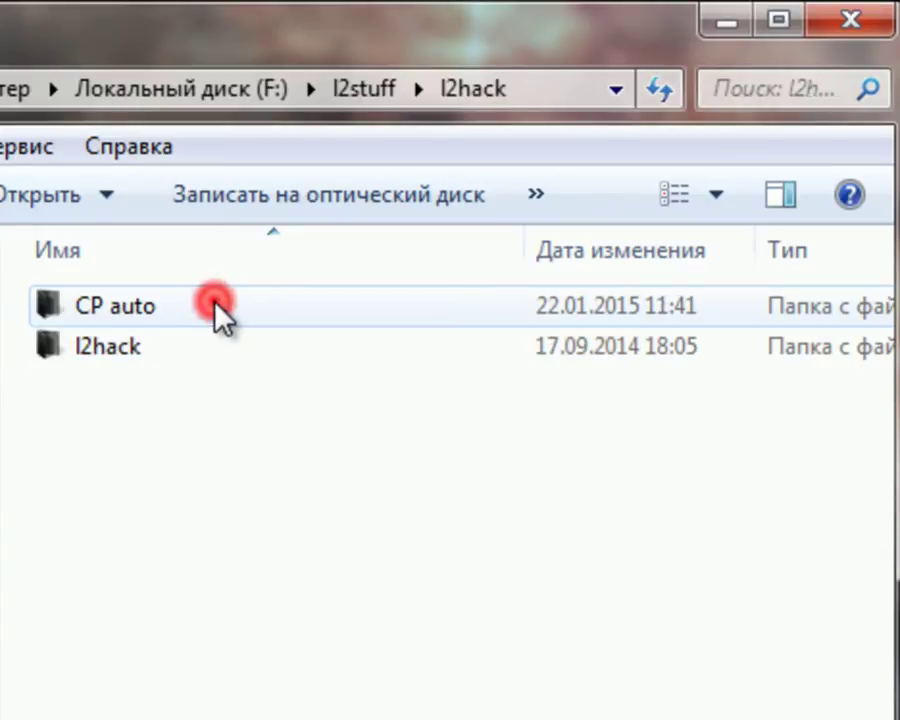
{"action": "double_click", "coordinate": [146, 340]}
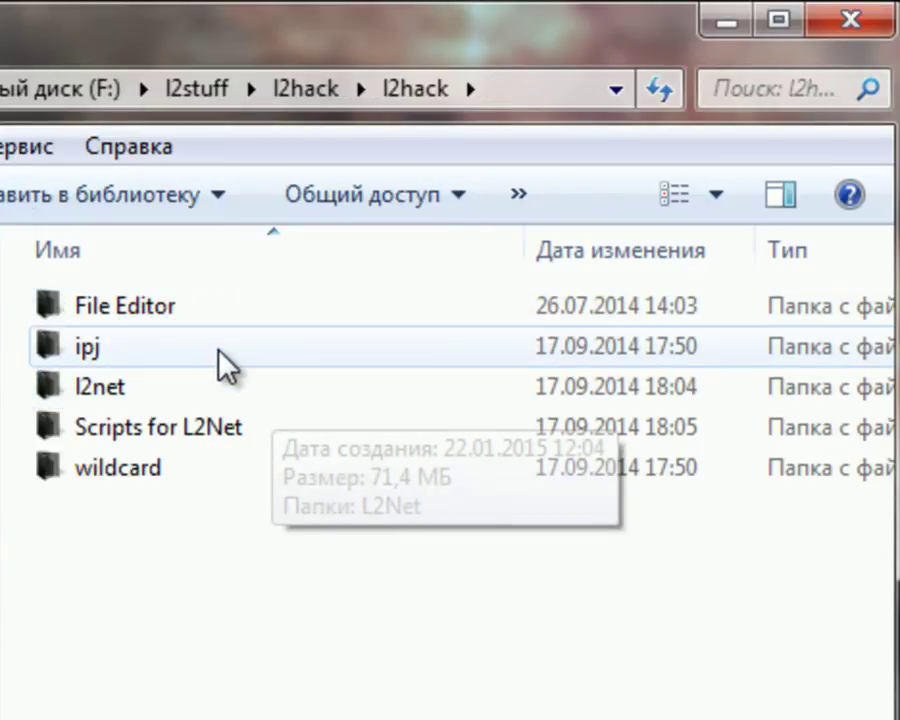
{"action": "left_click", "coordinate": [217, 349]}
{"action": "double_click", "coordinate": [218, 352]}
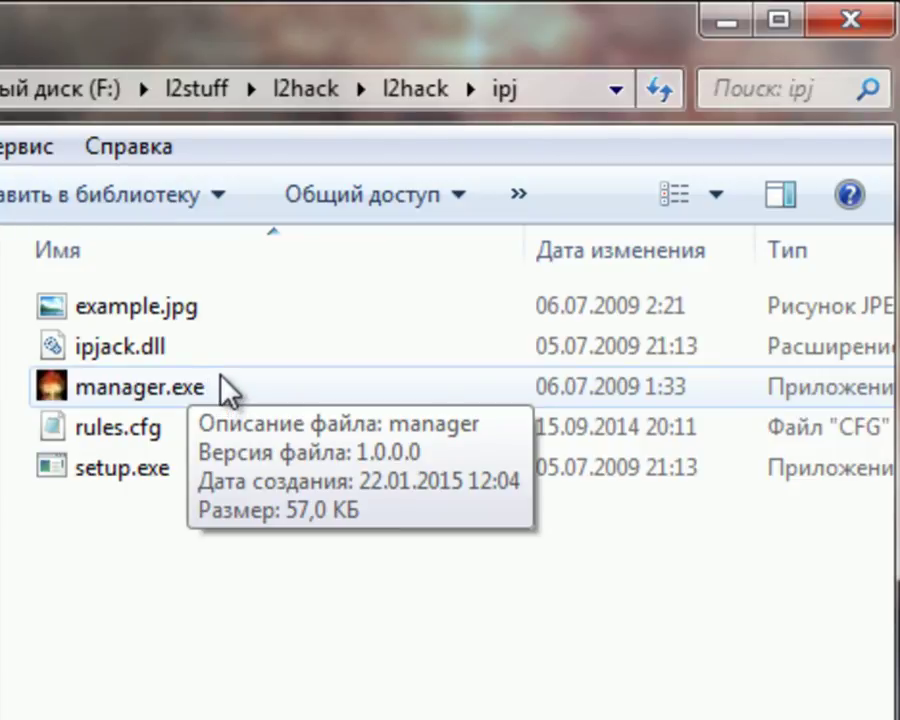
{"action": "left_click", "coordinate": [219, 386]}
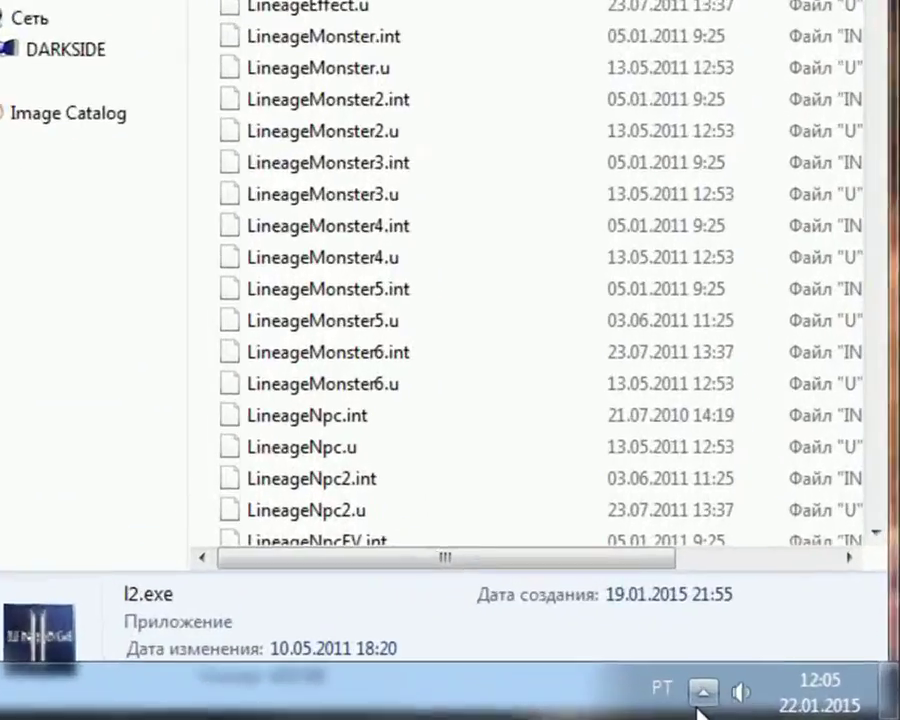
{"action": "left_click", "coordinate": [701, 700]}
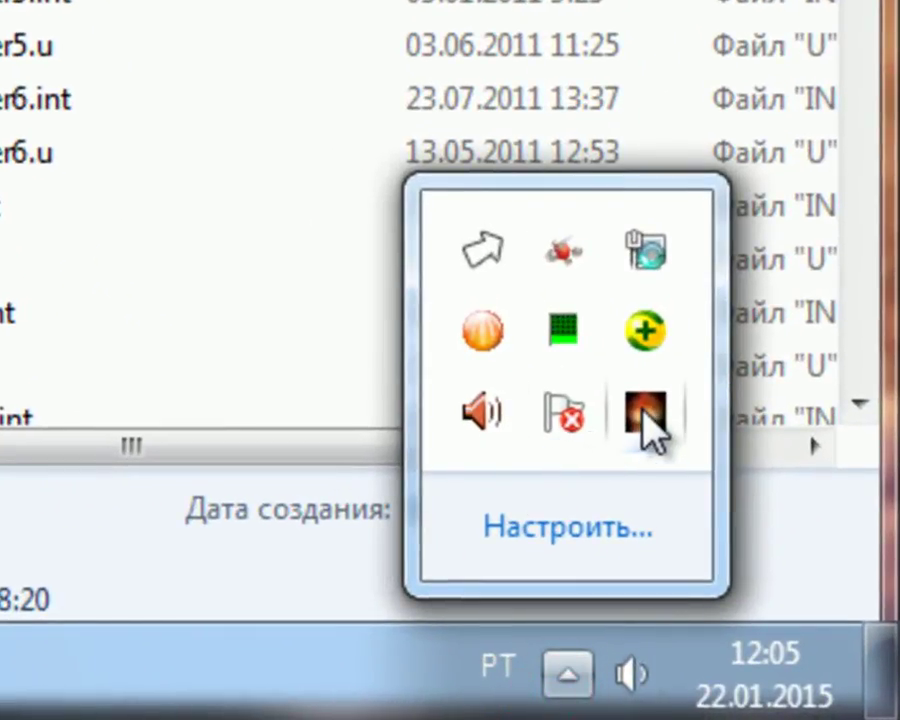
Step: Open the manager's rules.cfg and paste 91.121.242.127 over the old Source IP
{"action": "right_click", "coordinate": [647, 418]}
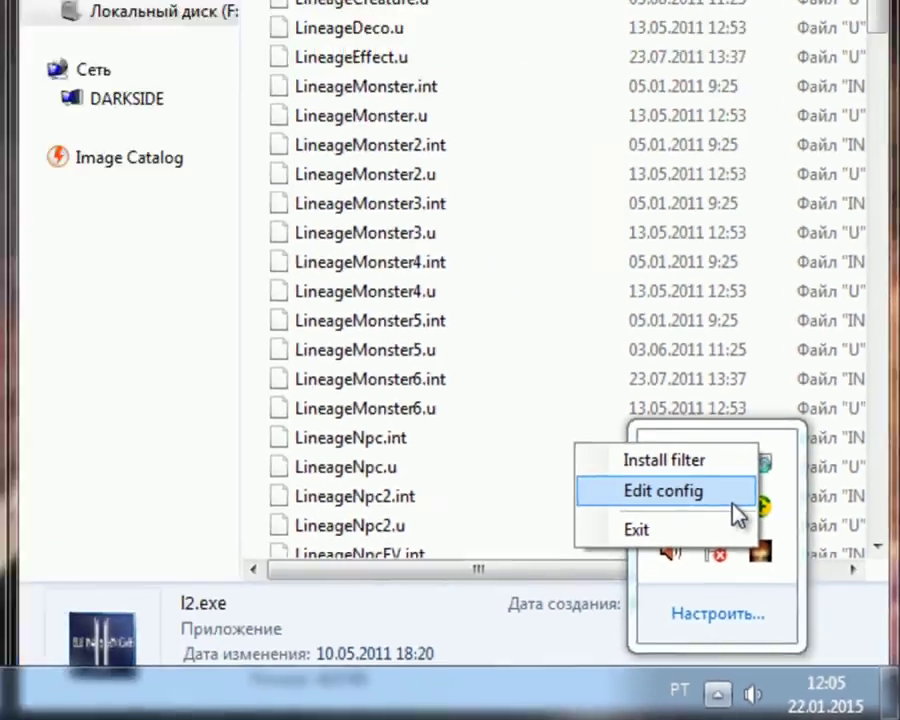
{"action": "left_click", "coordinate": [735, 500]}
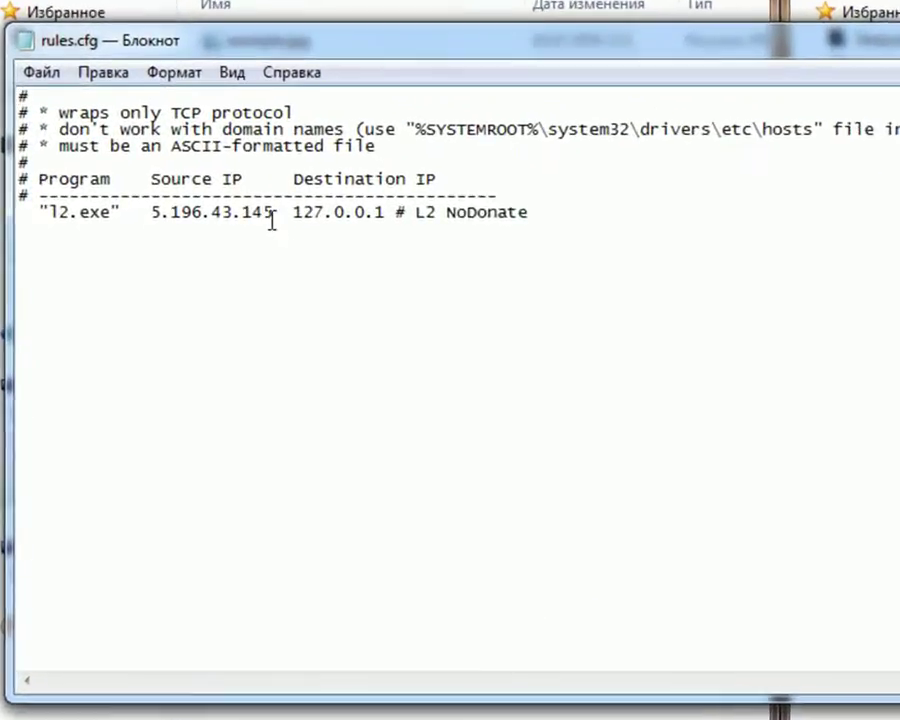
{"action": "left_click_drag", "start_coordinate": [271, 220], "coordinate": [159, 218]}
{"action": "right_click", "coordinate": [159, 215]}
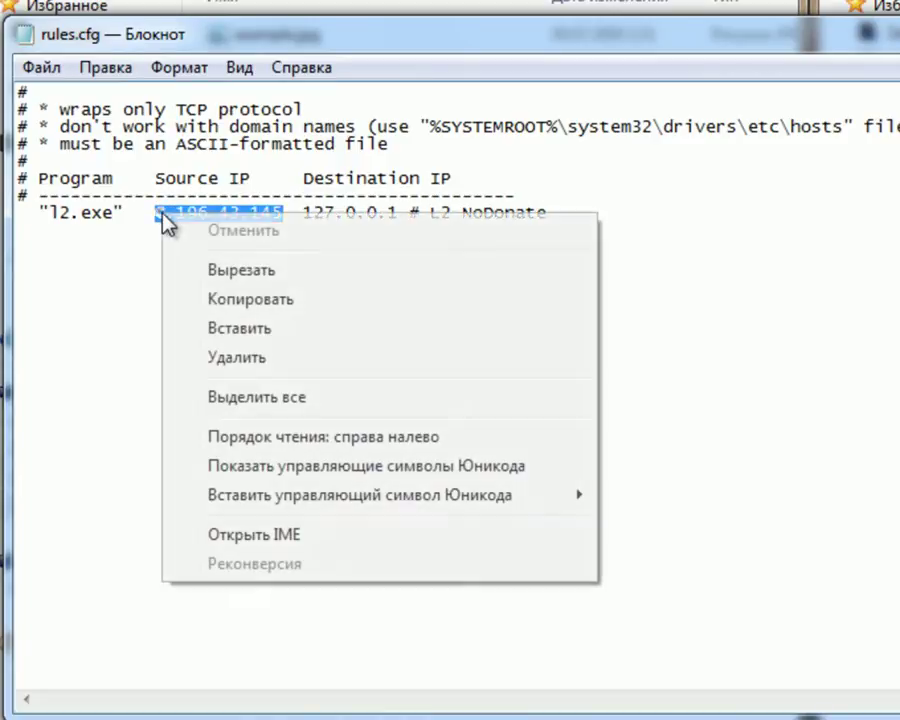
{"action": "left_click", "coordinate": [273, 326]}
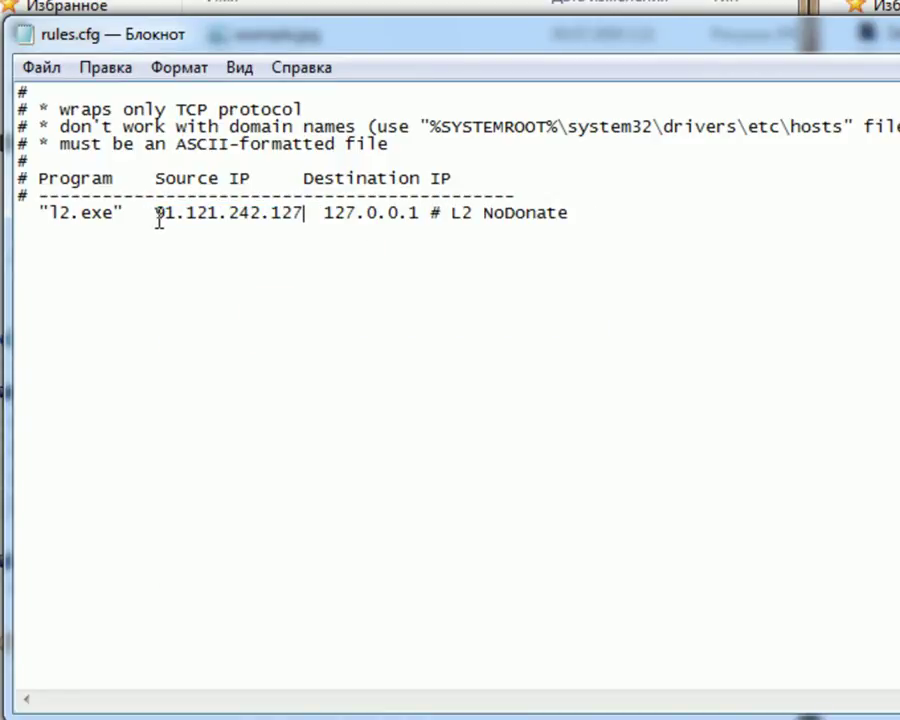
{"action": "left_click_drag", "start_coordinate": [157, 218], "coordinate": [307, 218]}
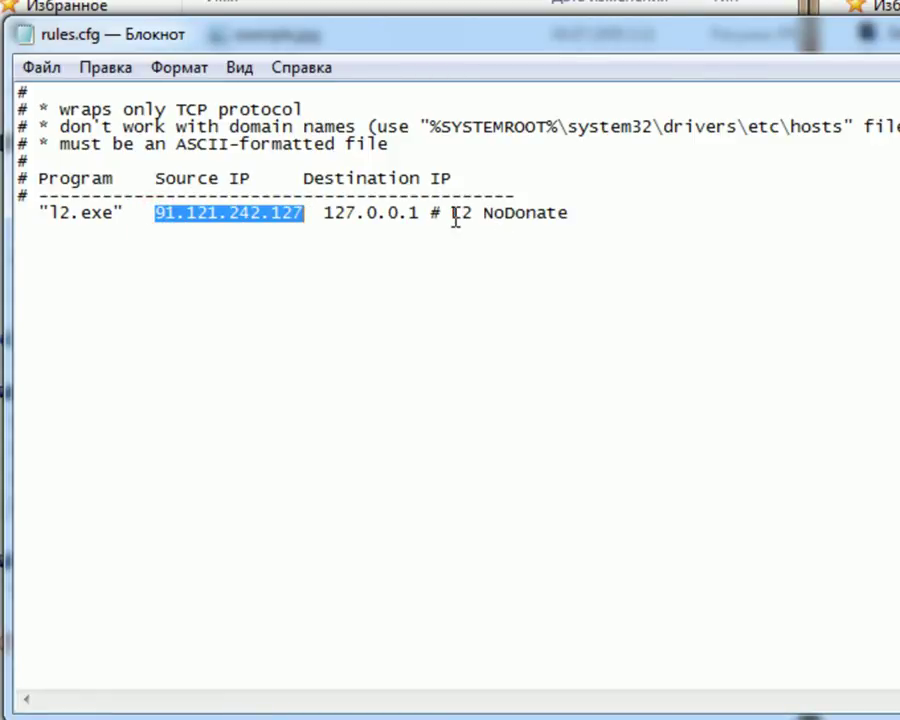
Step: Change the rule comment from L2 NoDonate to L2 Curse, then save and close rules.cfg
{"action": "left_click_drag", "start_coordinate": [453, 216], "coordinate": [582, 220]}
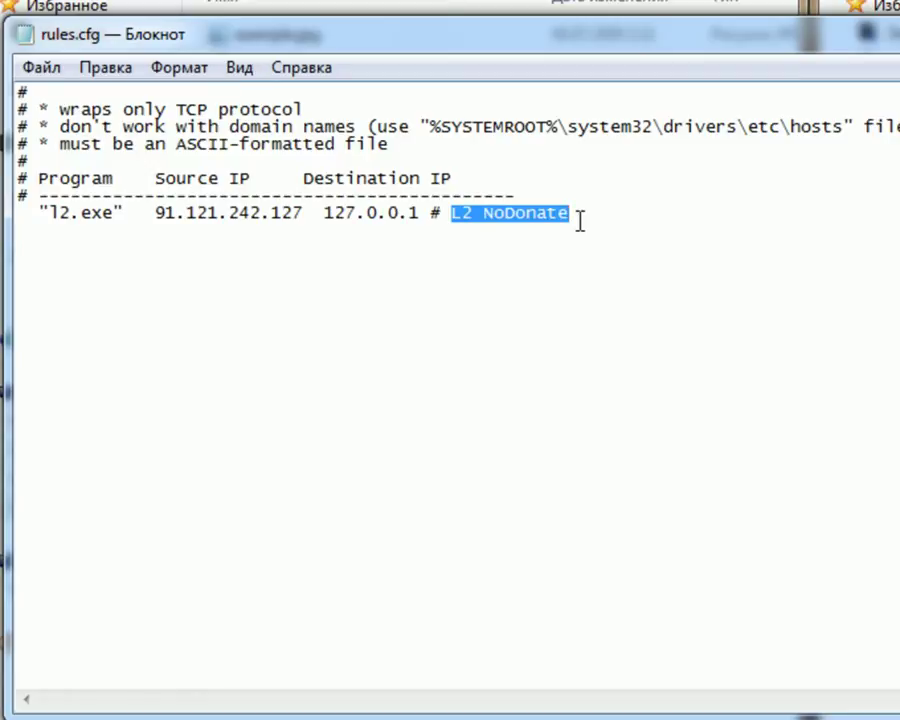
{"action": "key", "text": "Down"}
{"action": "left_click_drag", "start_coordinate": [570, 213], "coordinate": [492, 219]}
{"action": "key", "text": "Delete"}
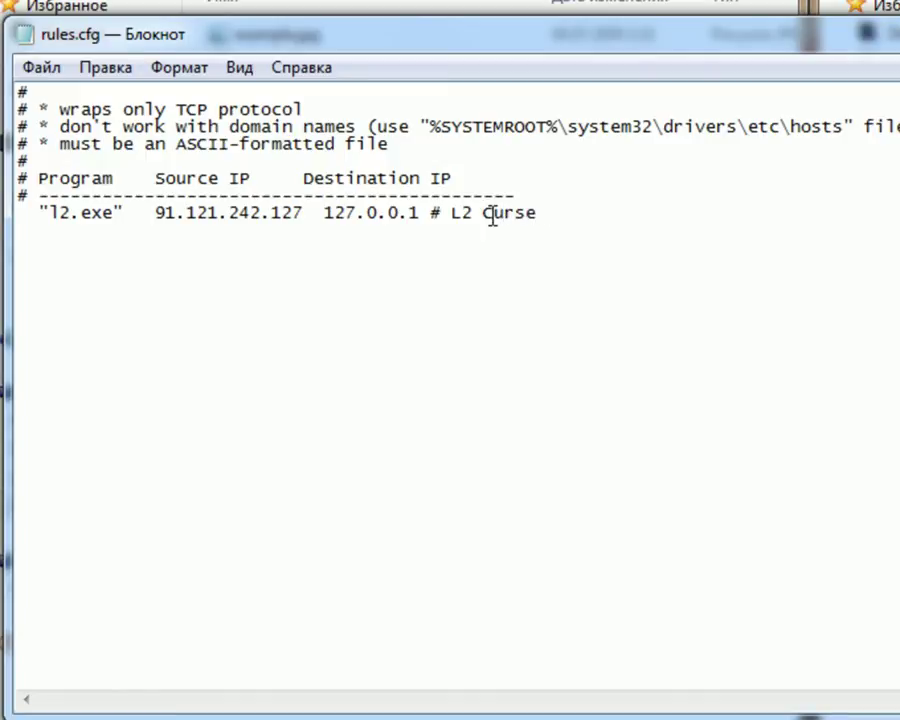
{"action": "left_click", "coordinate": [42, 67]}
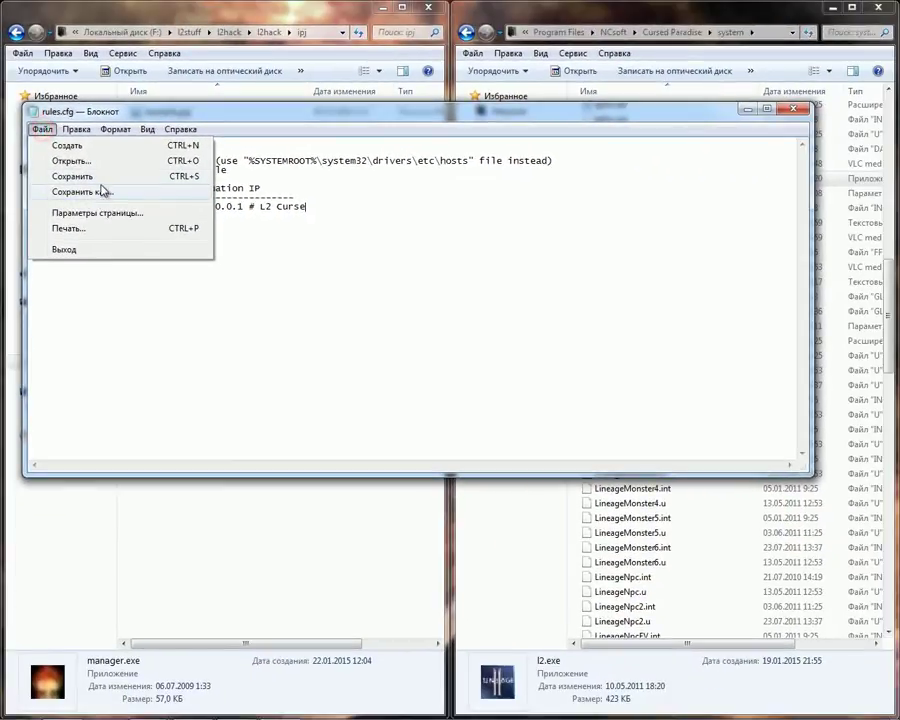
{"action": "left_click", "coordinate": [149, 156]}
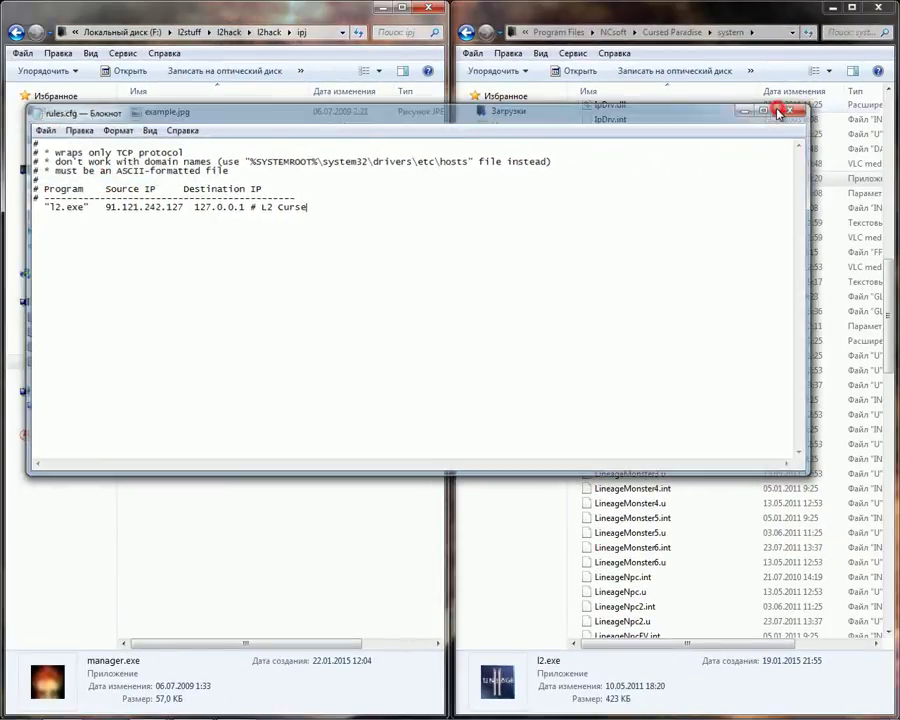
{"action": "left_click", "coordinate": [793, 109]}
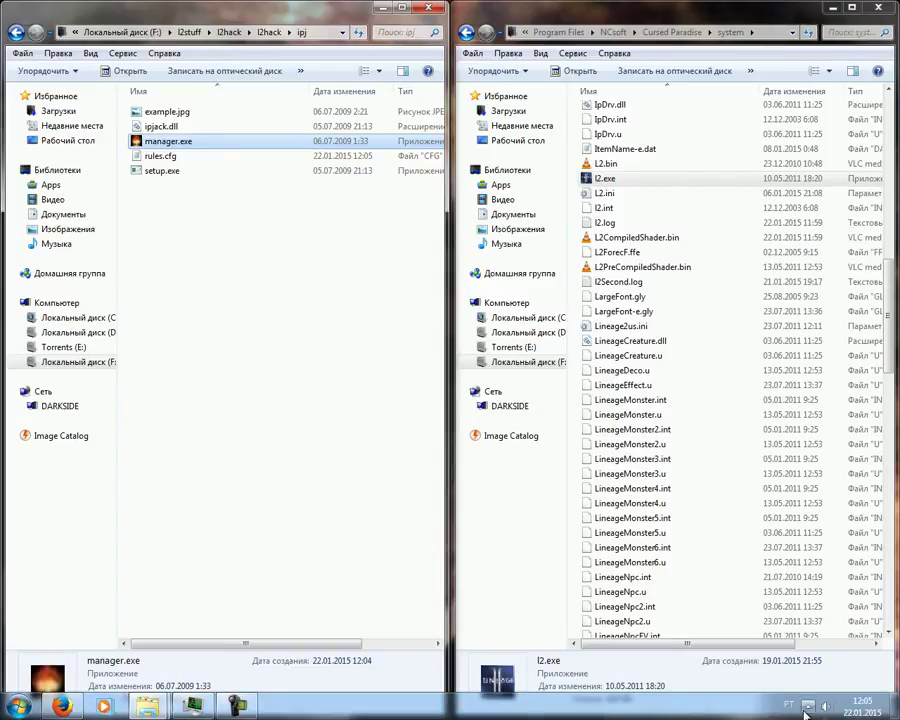
Step: Install the manager's ipjack.dll network filter and choose Allow in the 360 protocol alert
{"action": "left_click", "coordinate": [807, 706]}
{"action": "right_click", "coordinate": [826, 642]}
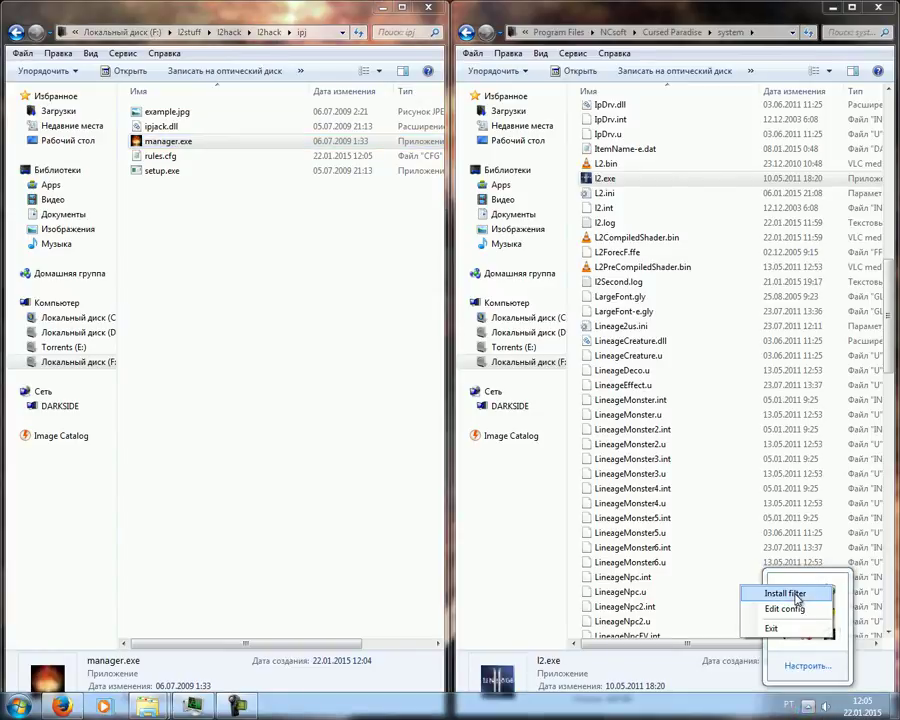
{"action": "left_click", "coordinate": [790, 594]}
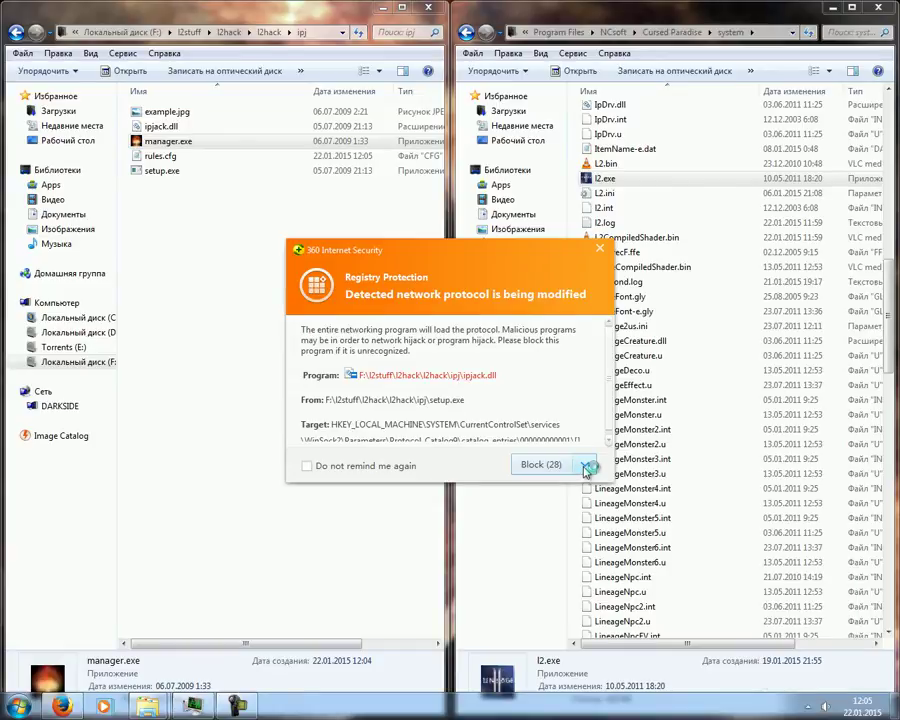
{"action": "left_click", "coordinate": [588, 466]}
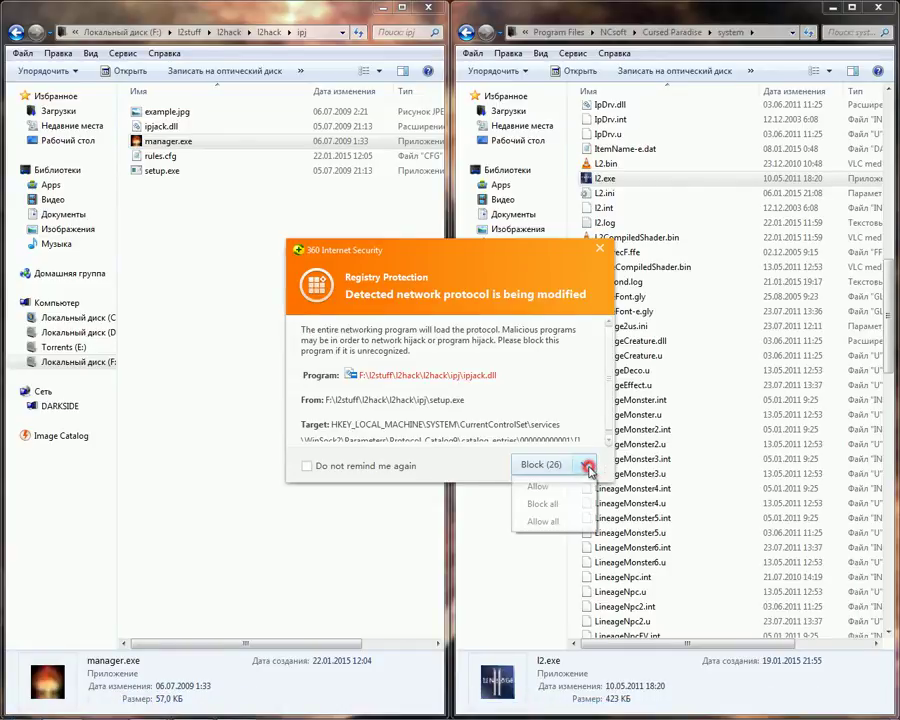
{"action": "left_click", "coordinate": [526, 484]}
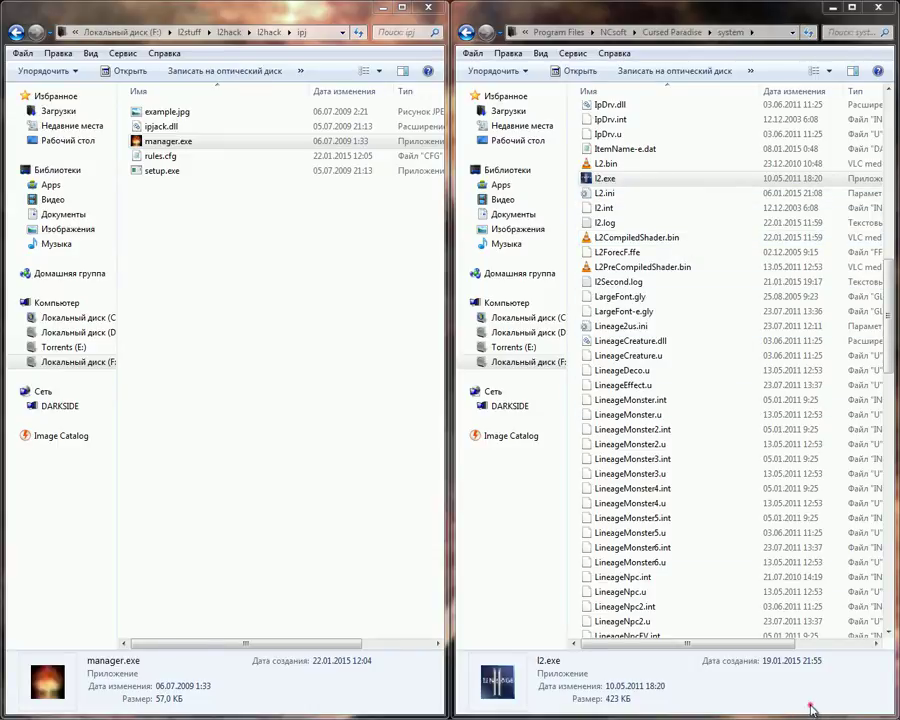
Step: Launch the Lineage II client l2.exe, then open l2hack\l2net\L2Net and select loginlist.txt
{"action": "double_click", "coordinate": [643, 179]}
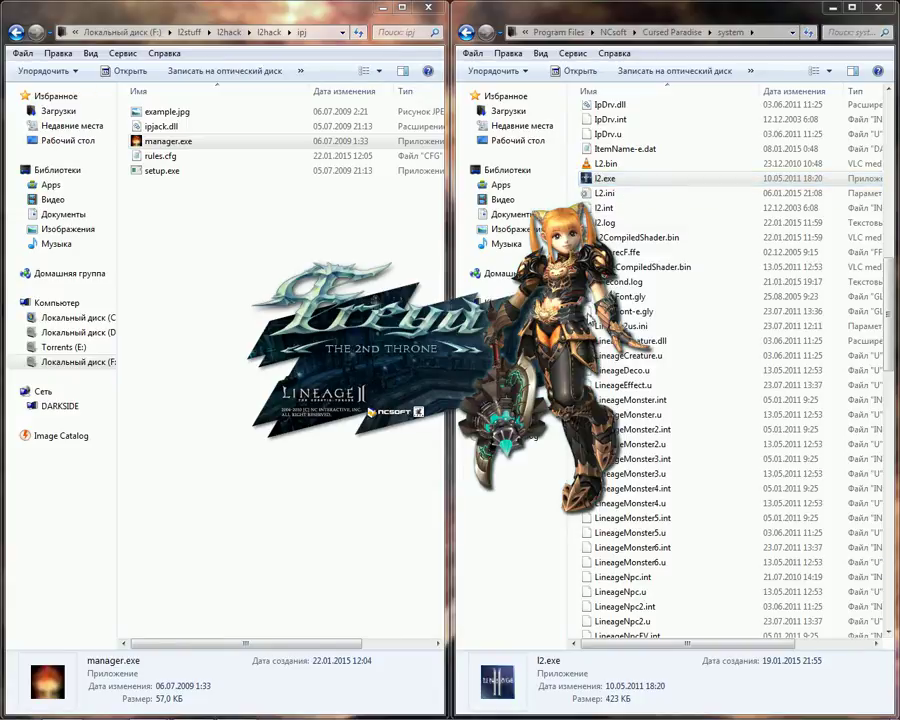
{"action": "left_click", "coordinate": [805, 700]}
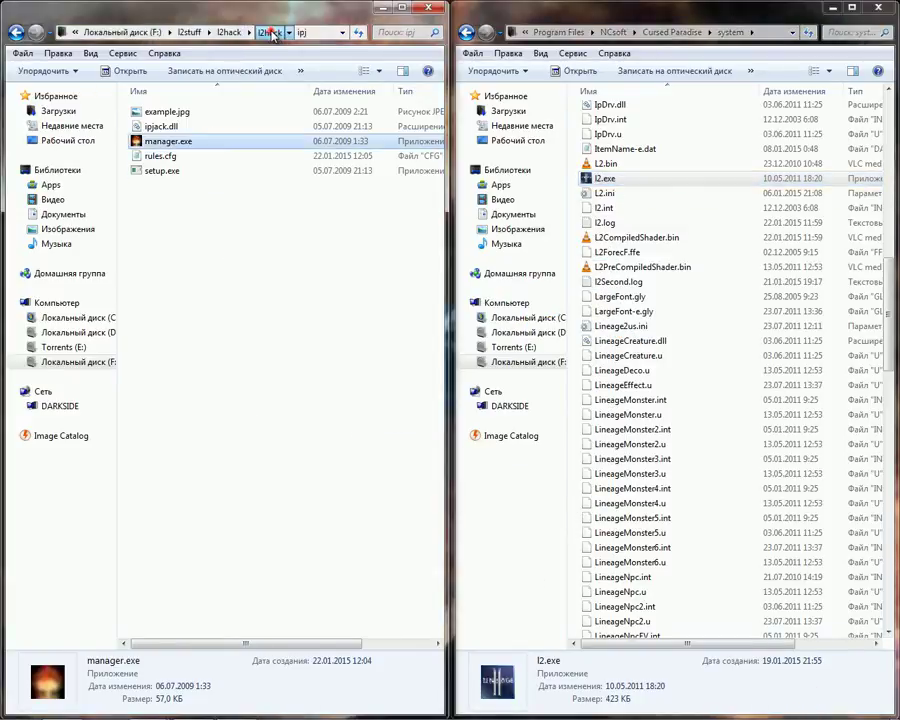
{"action": "left_click", "coordinate": [268, 32]}
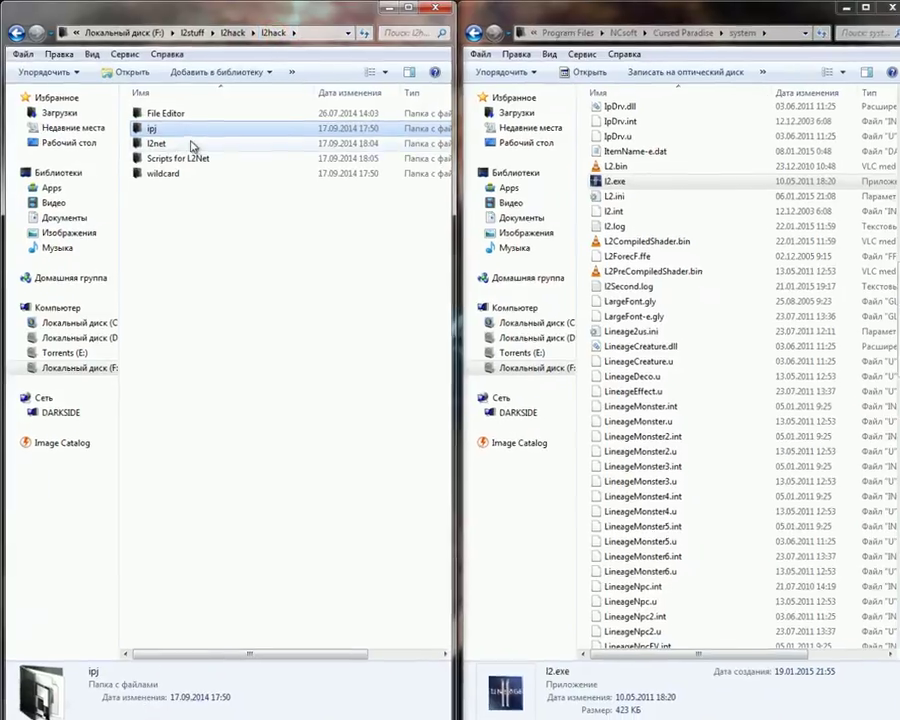
{"action": "double_click", "coordinate": [193, 145]}
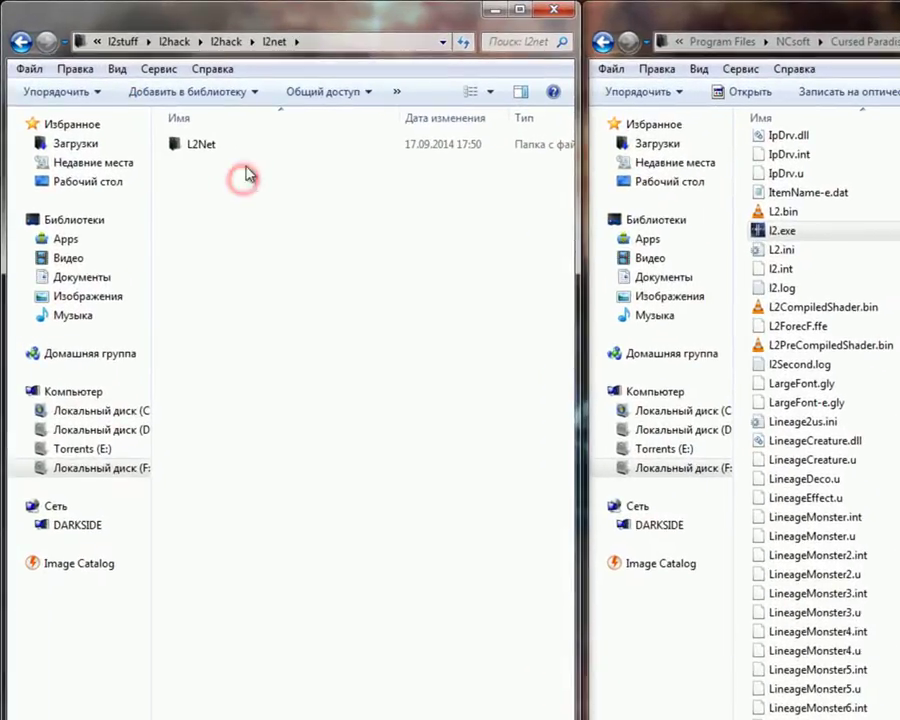
{"action": "double_click", "coordinate": [242, 150]}
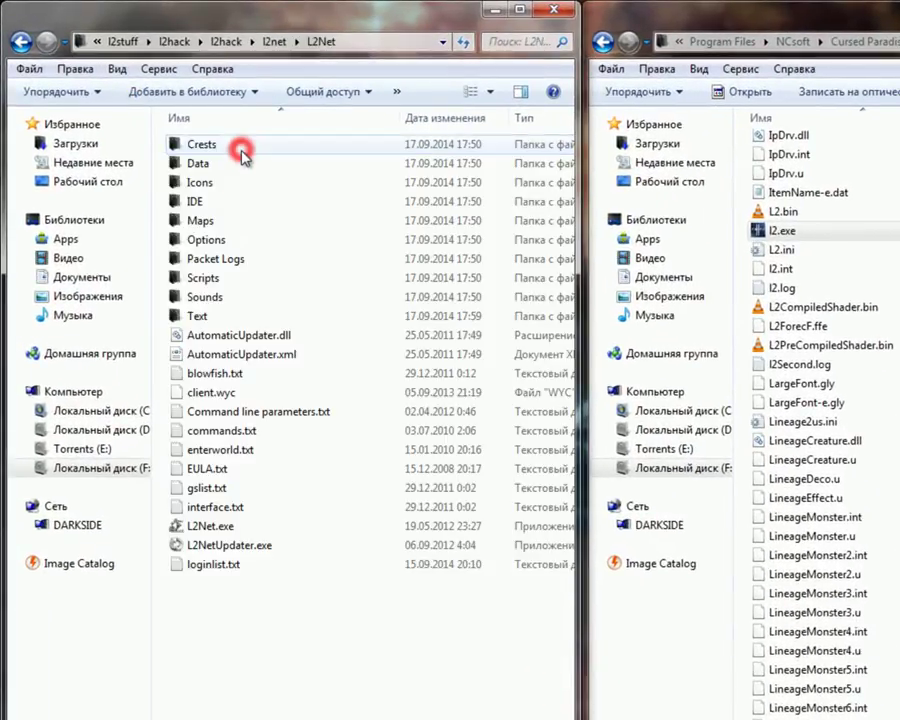
{"action": "left_click", "coordinate": [272, 565]}
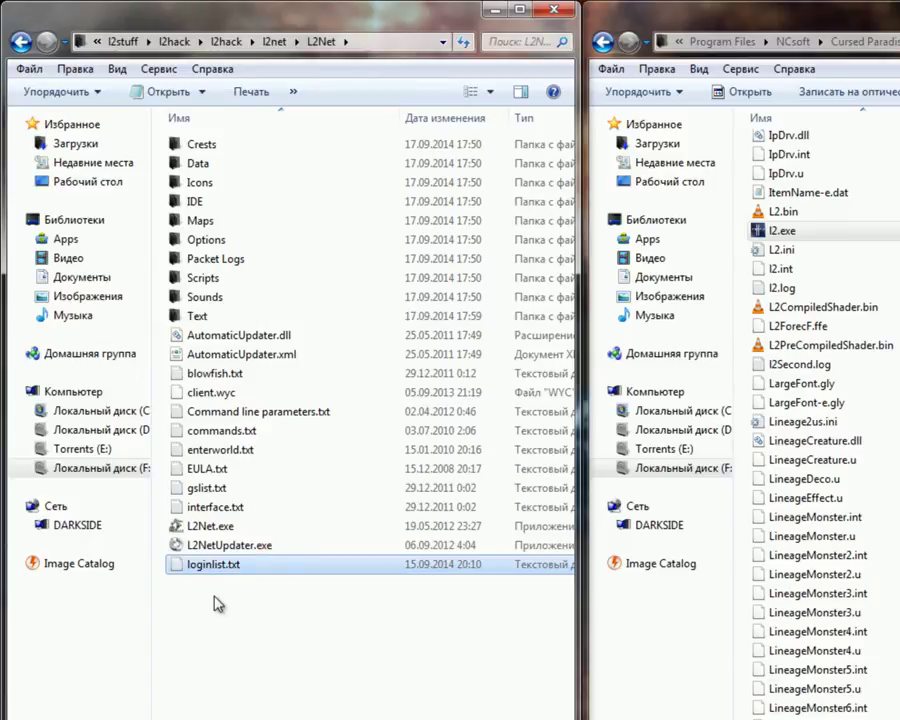
Step: Open loginlist.txt and paste 91.121.242.127 over the first server's IP address
{"action": "double_click", "coordinate": [214, 566]}
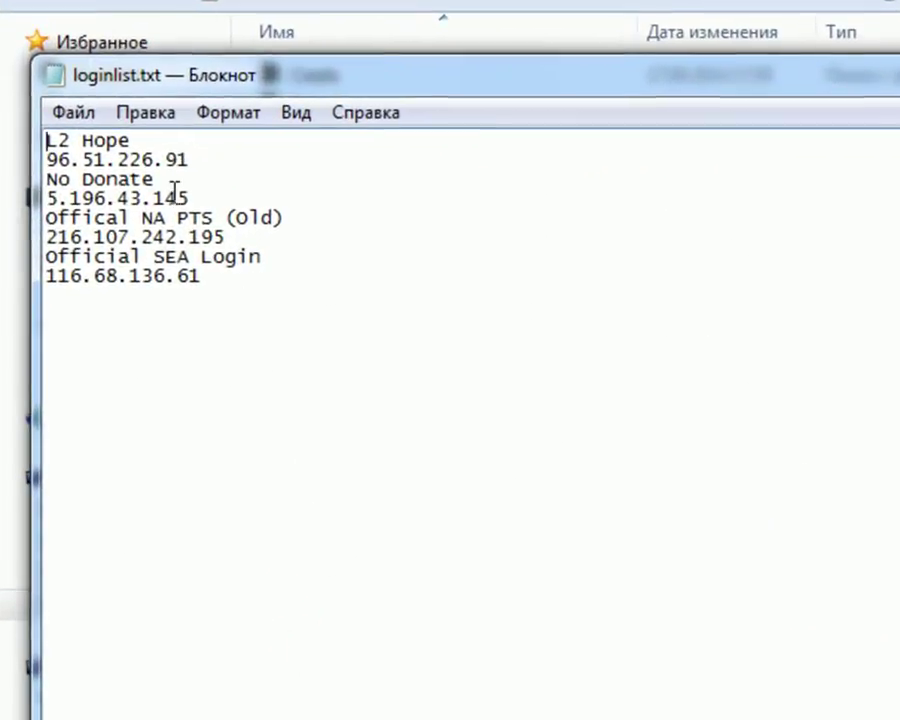
{"action": "double_click", "coordinate": [196, 157]}
{"action": "right_click", "coordinate": [60, 158]}
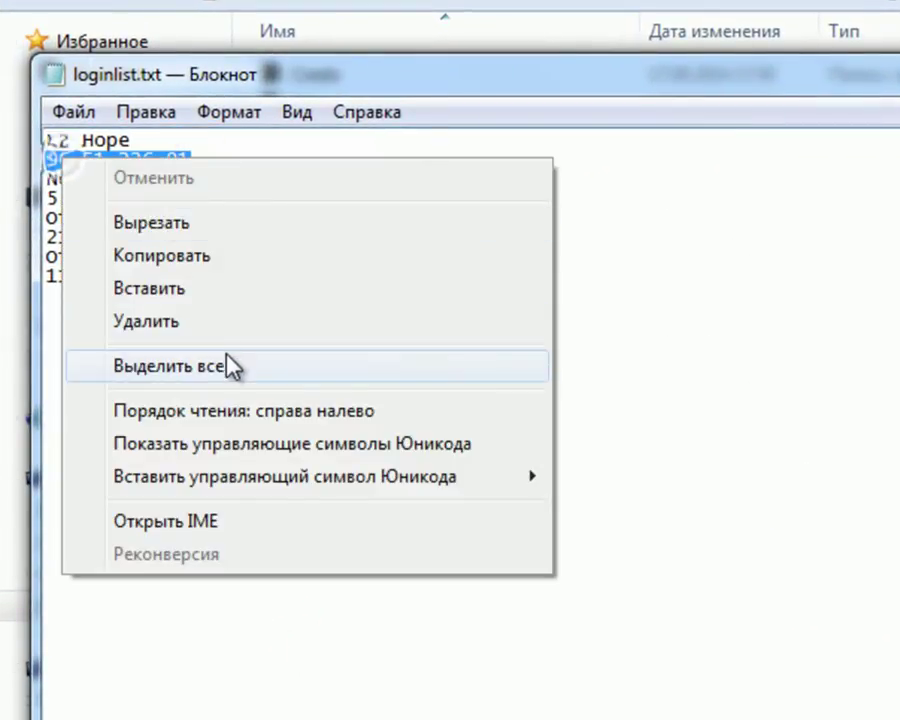
{"action": "left_click", "coordinate": [148, 289]}
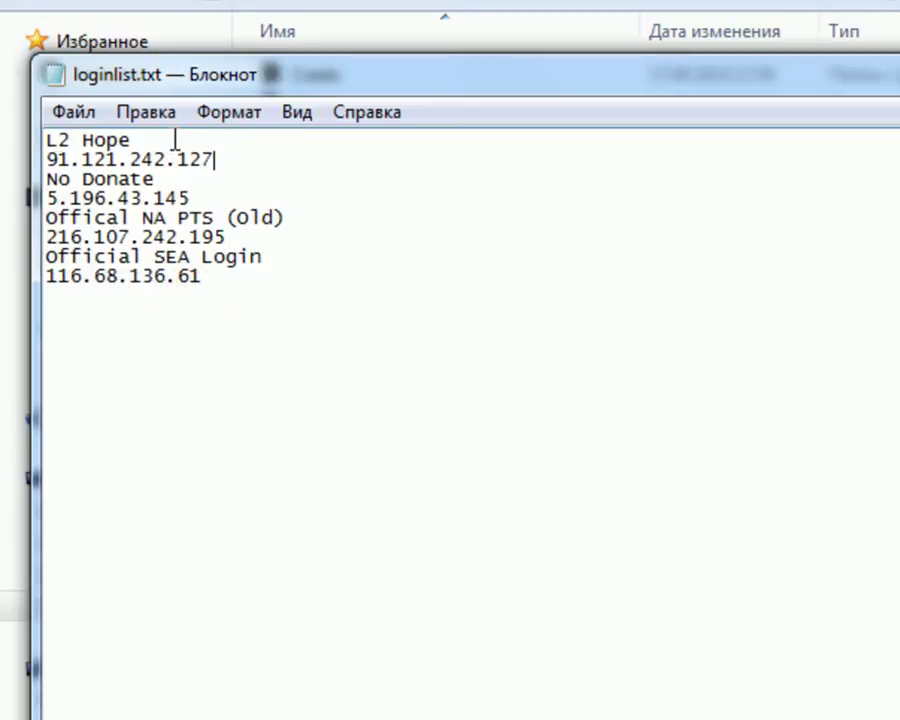
{"action": "double_click", "coordinate": [221, 160]}
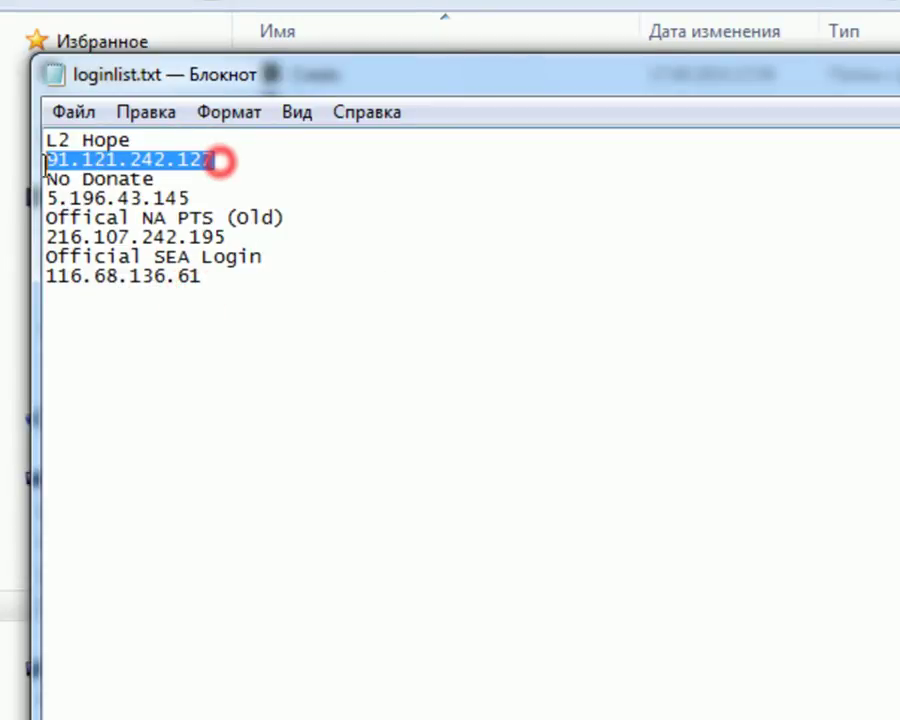
Step: Rename the first server from L2 Hope to L2 Curse
{"action": "left_click", "coordinate": [144, 141]}
{"action": "left_click_drag", "start_coordinate": [144, 141], "coordinate": [84, 140]}
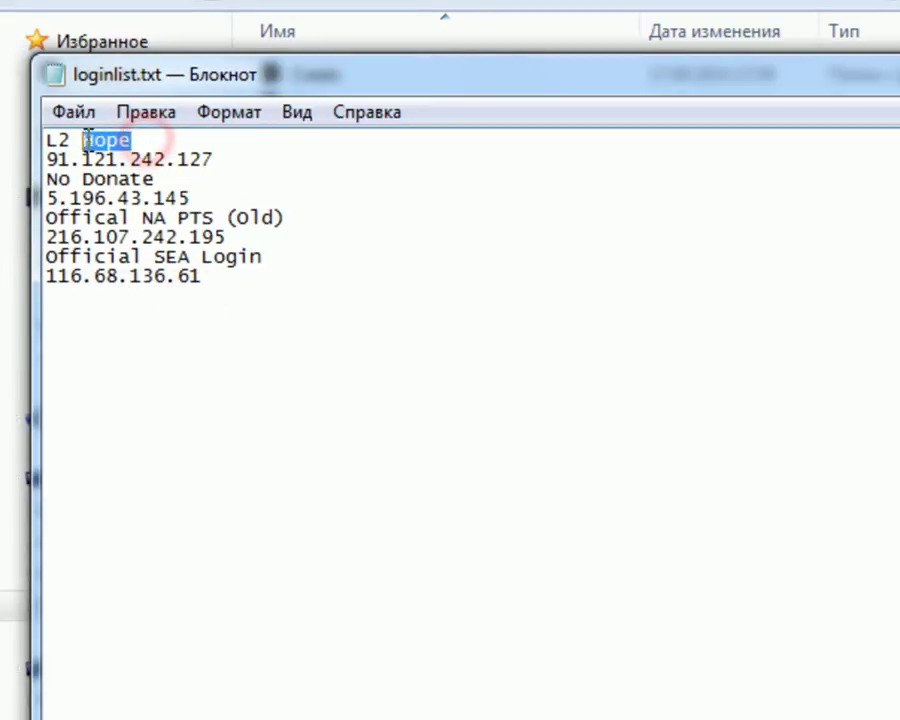
{"action": "type", "text": "Curs"}
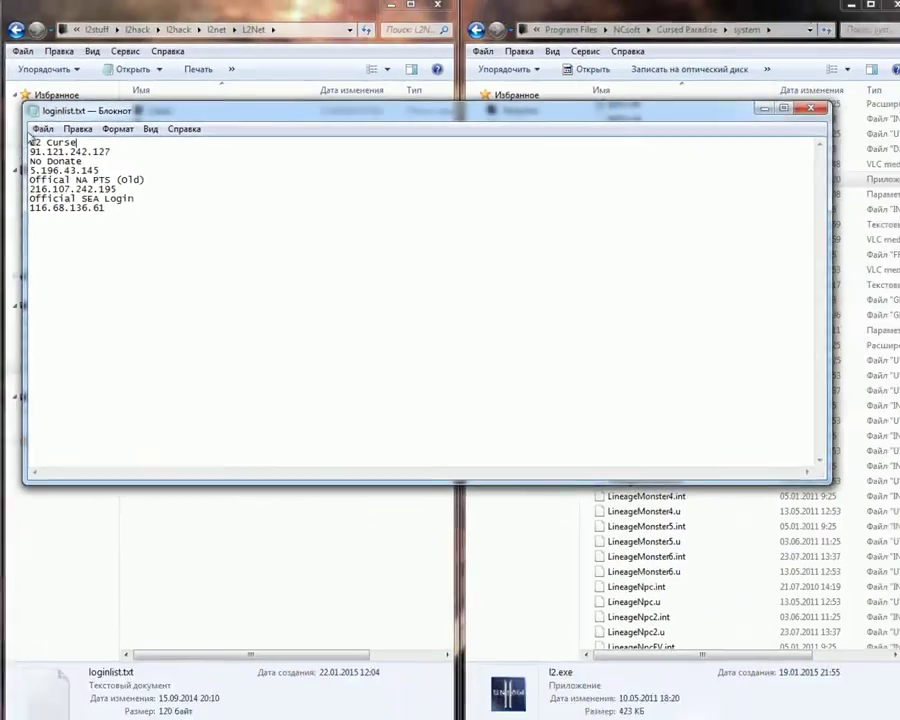
Step: Close the unresponsive Lineage II window, then save and close loginlist.txt
{"action": "left_click", "coordinate": [73, 112]}
{"action": "left_click", "coordinate": [161, 202]}
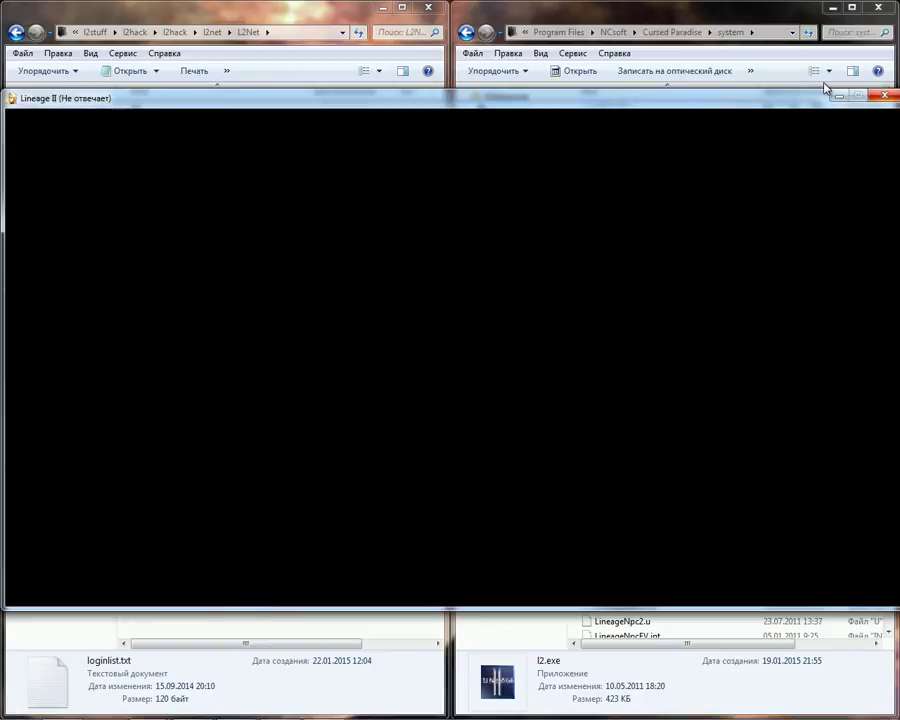
{"action": "left_click", "coordinate": [840, 97]}
{"action": "left_click", "coordinate": [42, 129]}
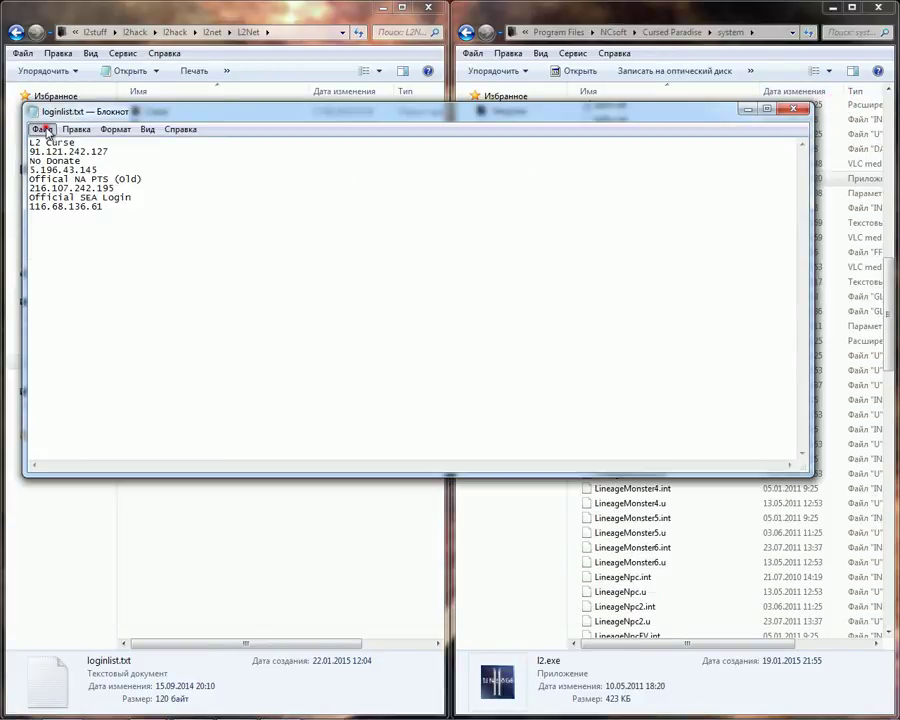
{"action": "left_click", "coordinate": [67, 176]}
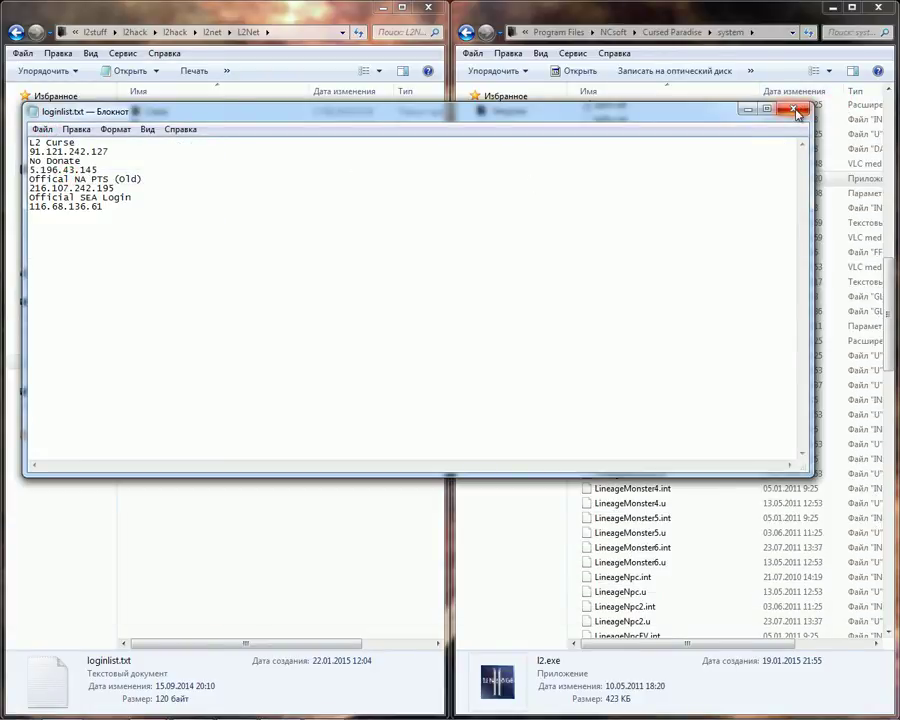
{"action": "left_click", "coordinate": [793, 109]}
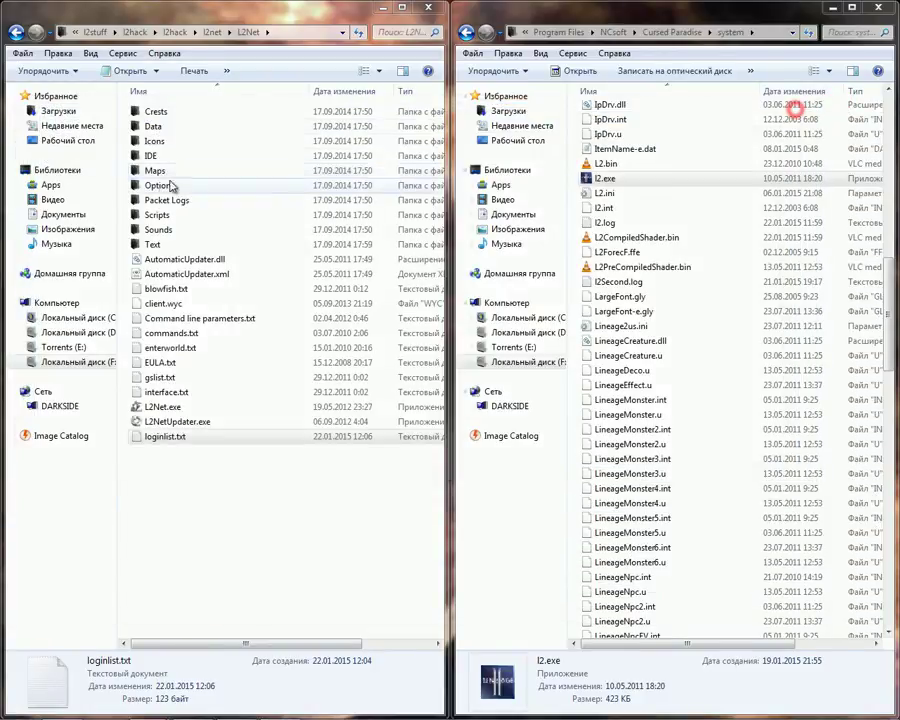
Step: Launch L2Net.exe, move the Lineage II window up, and reveal the bot via the tray
{"action": "left_click", "coordinate": [232, 407]}
{"action": "double_click", "coordinate": [232, 407]}
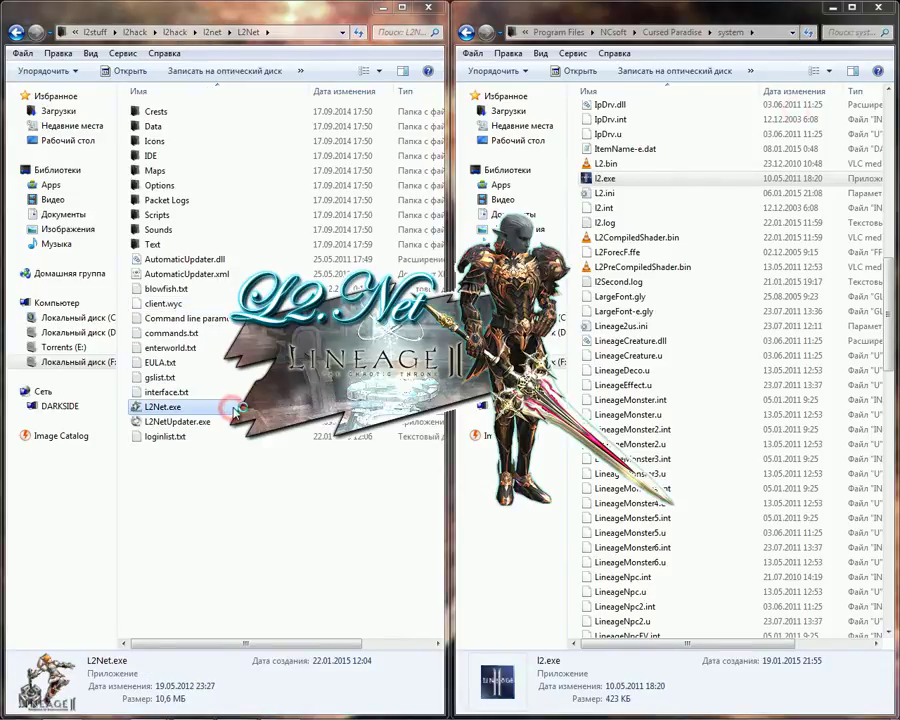
{"action": "left_click", "coordinate": [336, 567]}
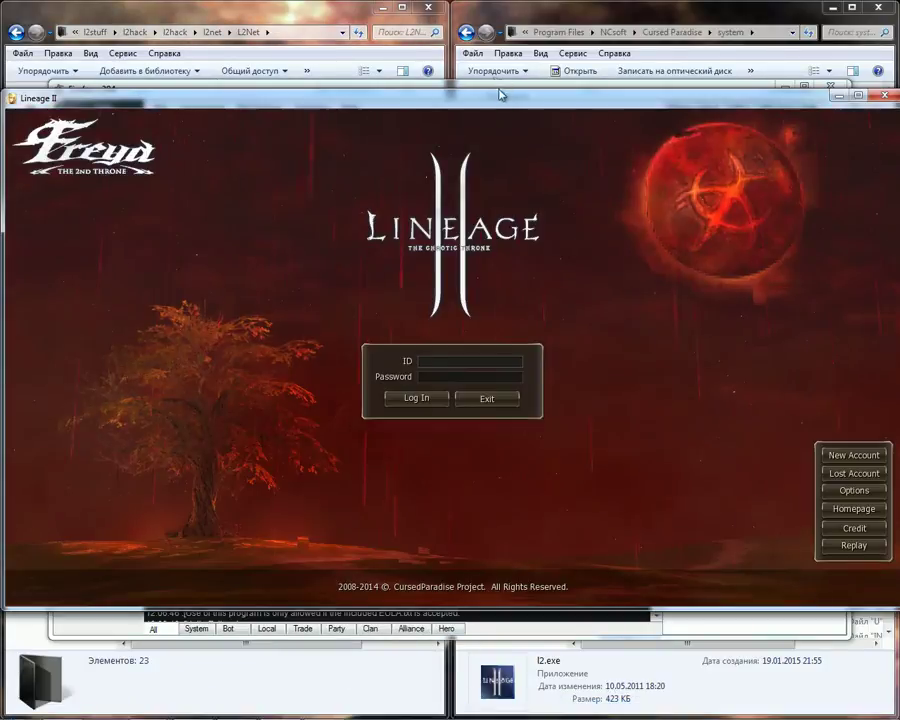
{"action": "left_click_drag", "start_coordinate": [501, 100], "coordinate": [508, 21]}
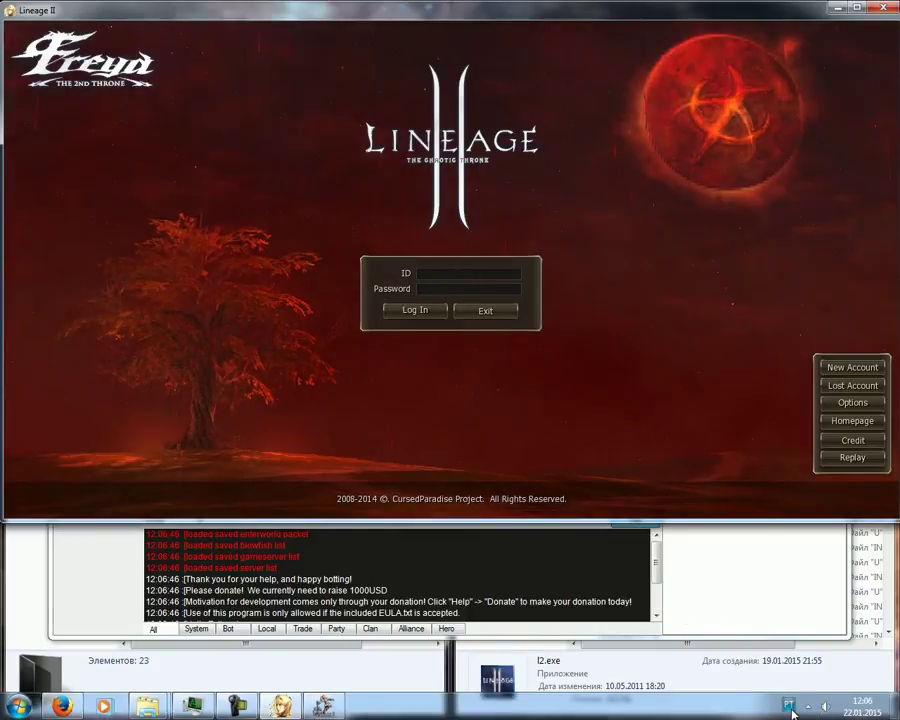
{"action": "left_click", "coordinate": [806, 706]}
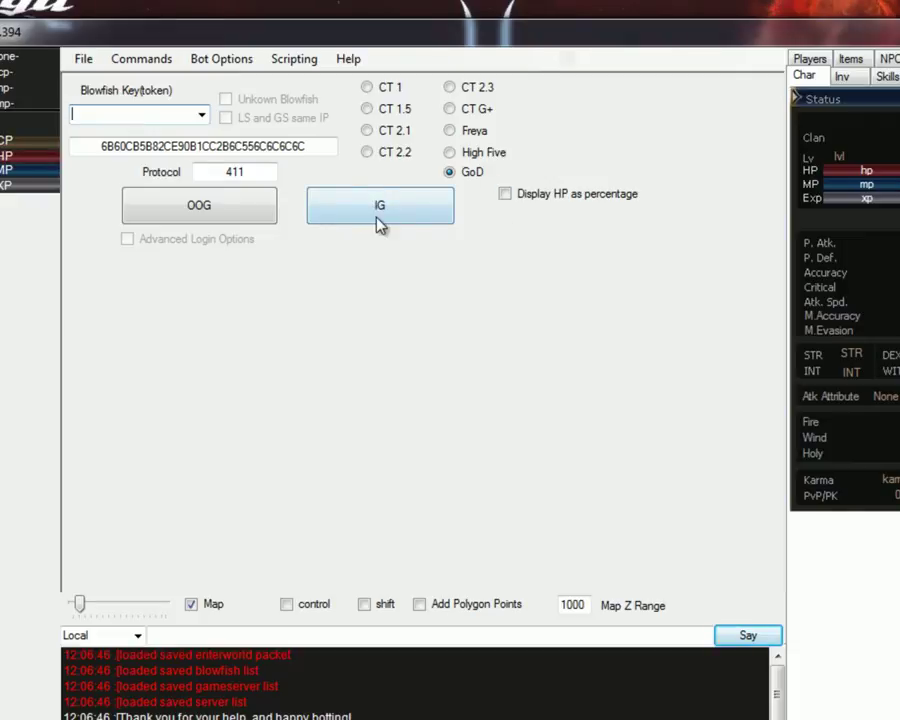
Step: Switch L2Net to IG mode with the L2 Curse login server (91.121.242.127) and start Listen
{"action": "left_click", "coordinate": [377, 207]}
{"action": "left_click", "coordinate": [204, 110]}
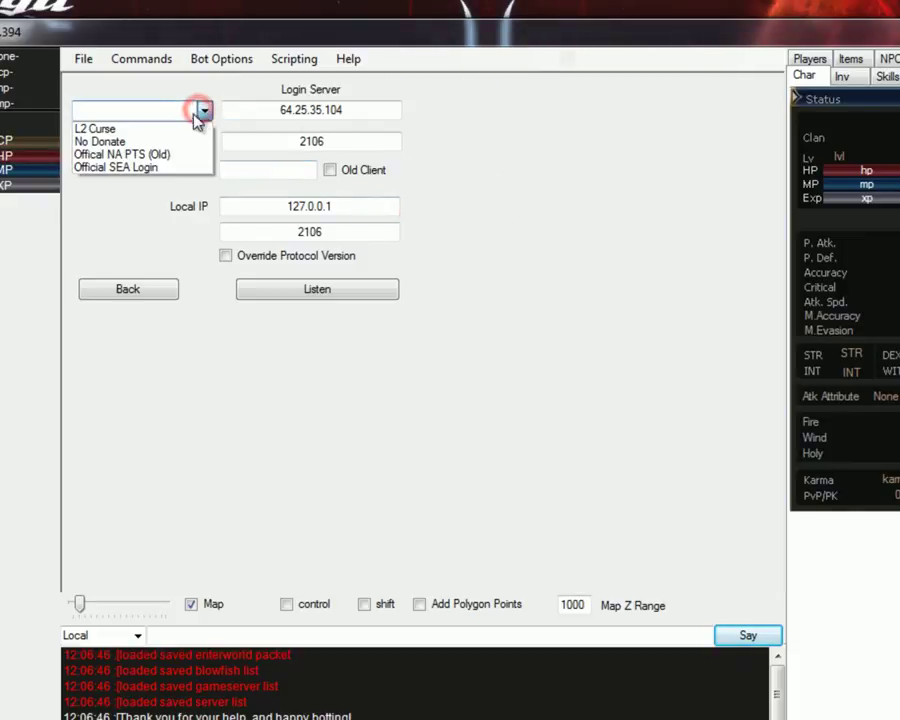
{"action": "left_click", "coordinate": [98, 130]}
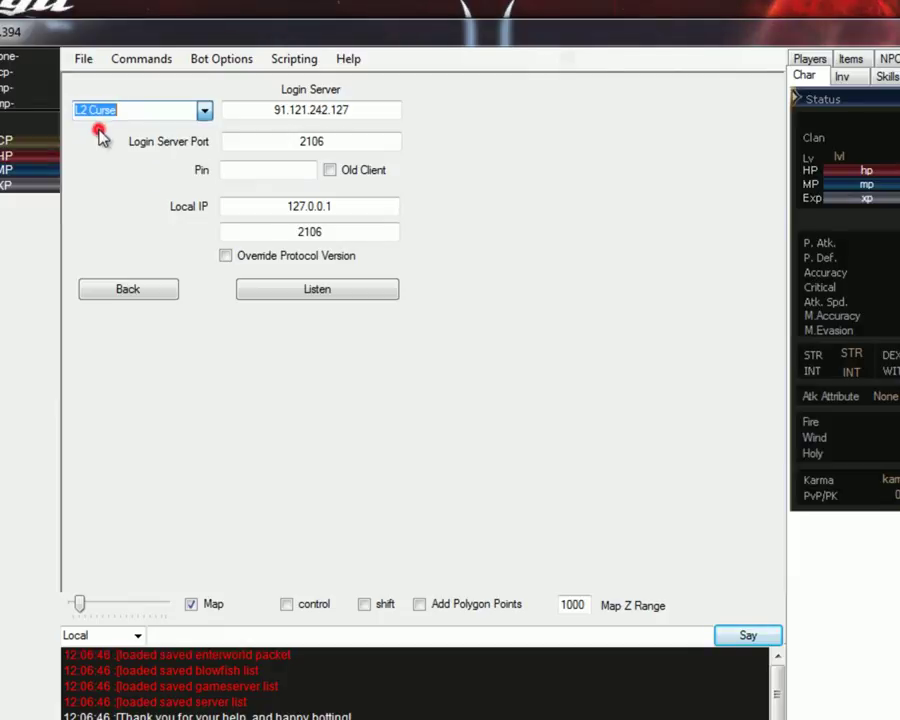
{"action": "double_click", "coordinate": [250, 111]}
{"action": "left_click", "coordinate": [446, 136]}
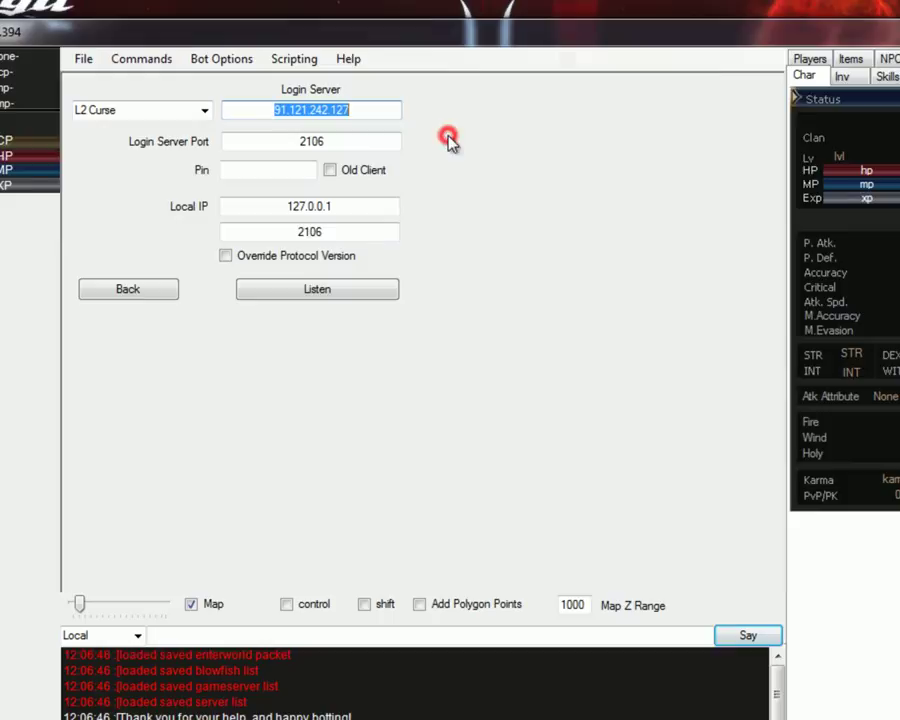
{"action": "left_click", "coordinate": [186, 108]}
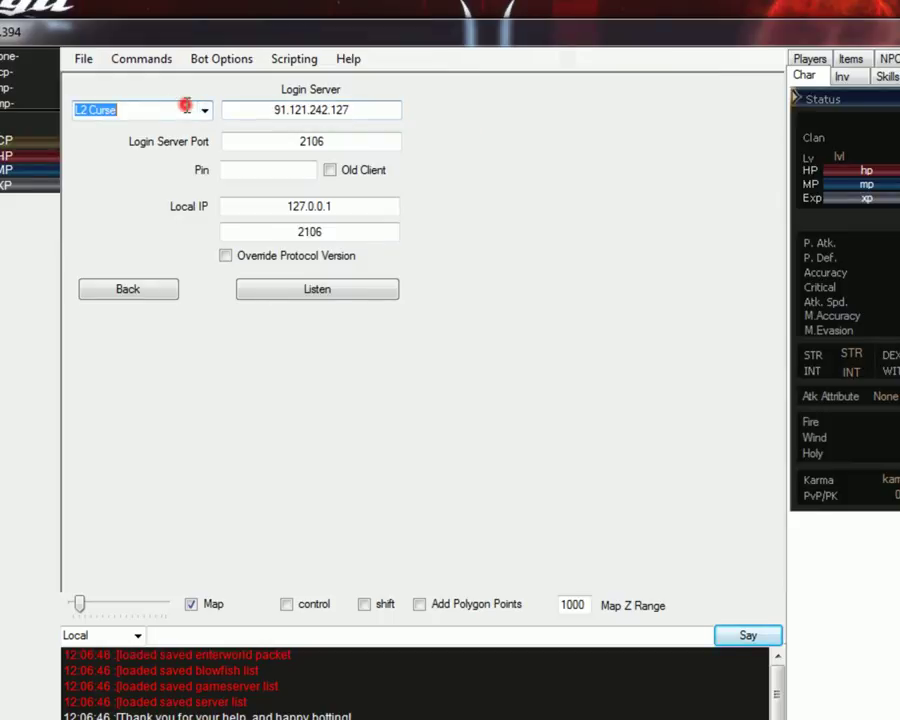
{"action": "left_click", "coordinate": [334, 289]}
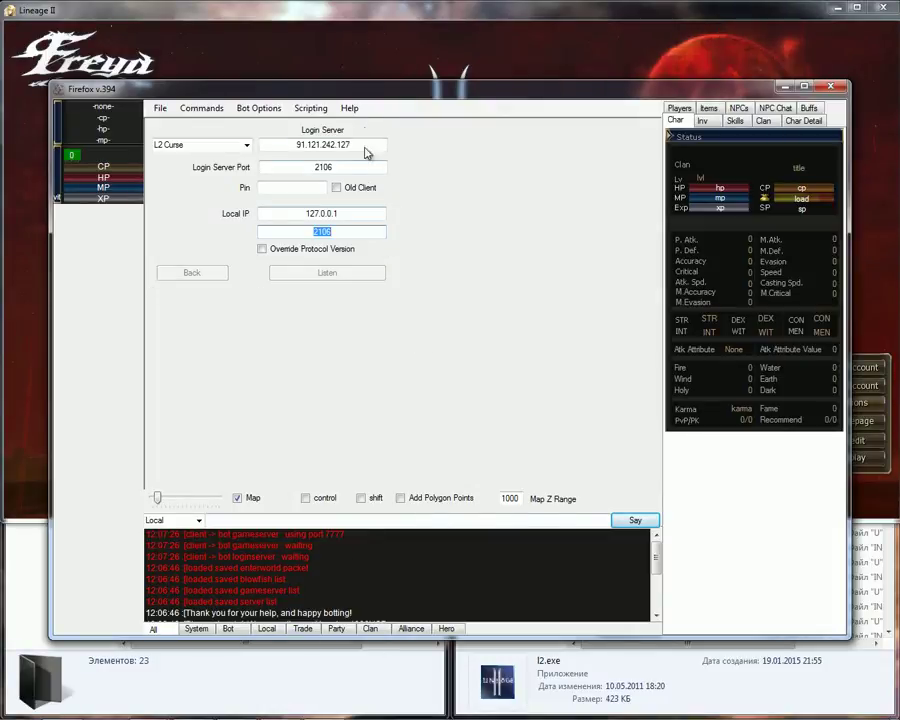
{"action": "key", "text": "alt+Tab"}
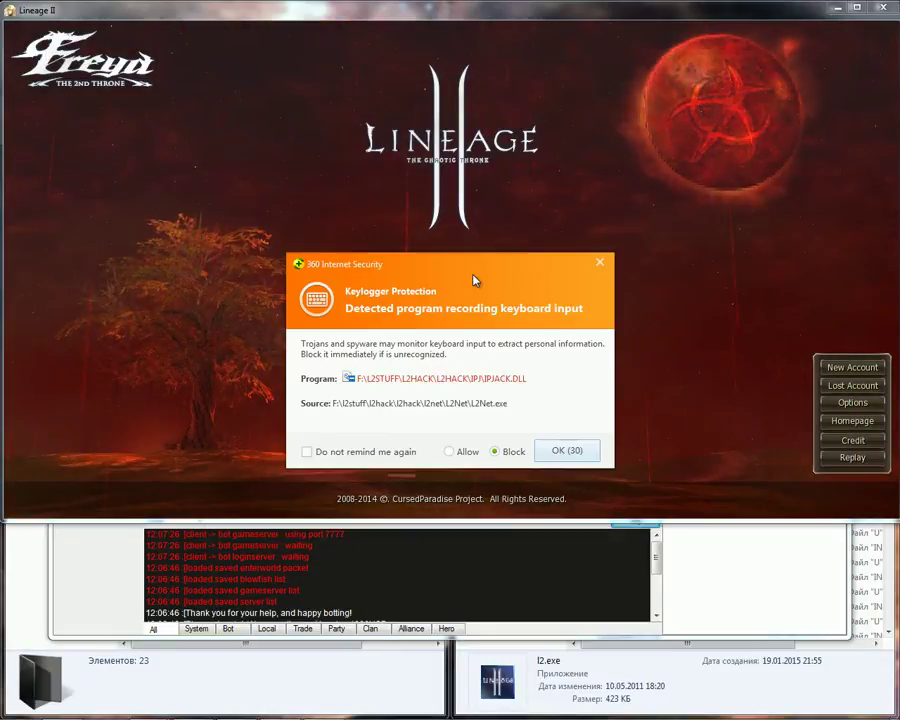
Step: Allow the flagged bot library, accept the agreement, confirm CursedParadise and start with the character
{"action": "left_click", "coordinate": [458, 451]}
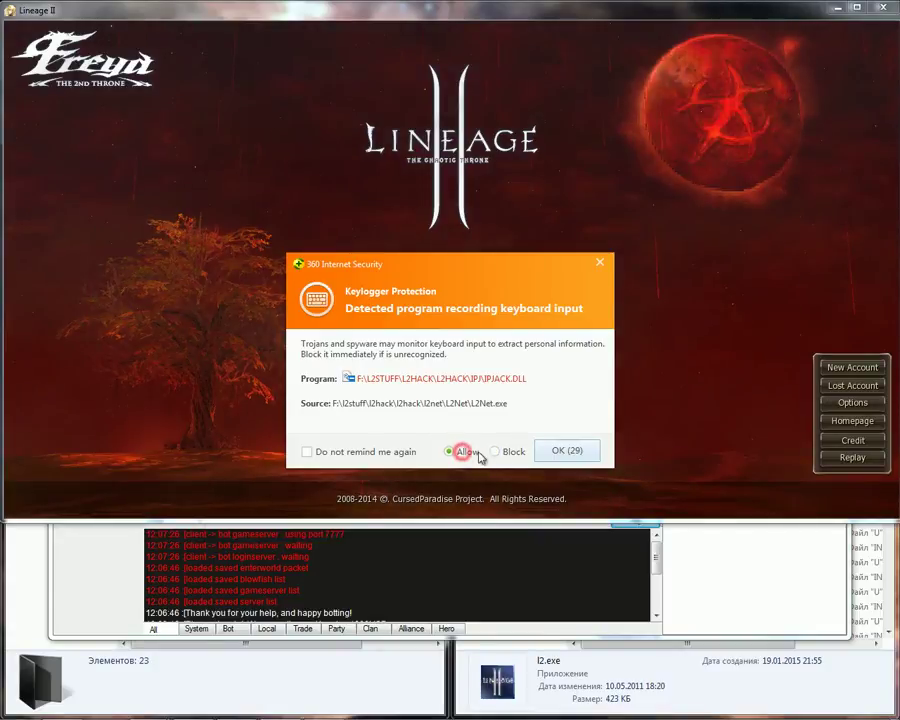
{"action": "left_click", "coordinate": [563, 453]}
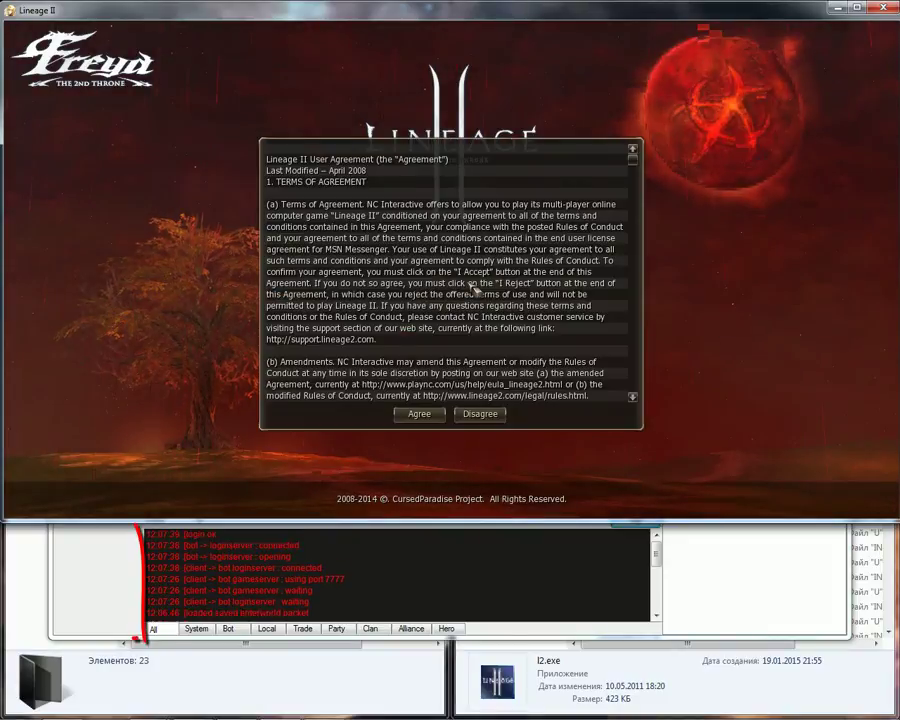
{"action": "left_click", "coordinate": [419, 413]}
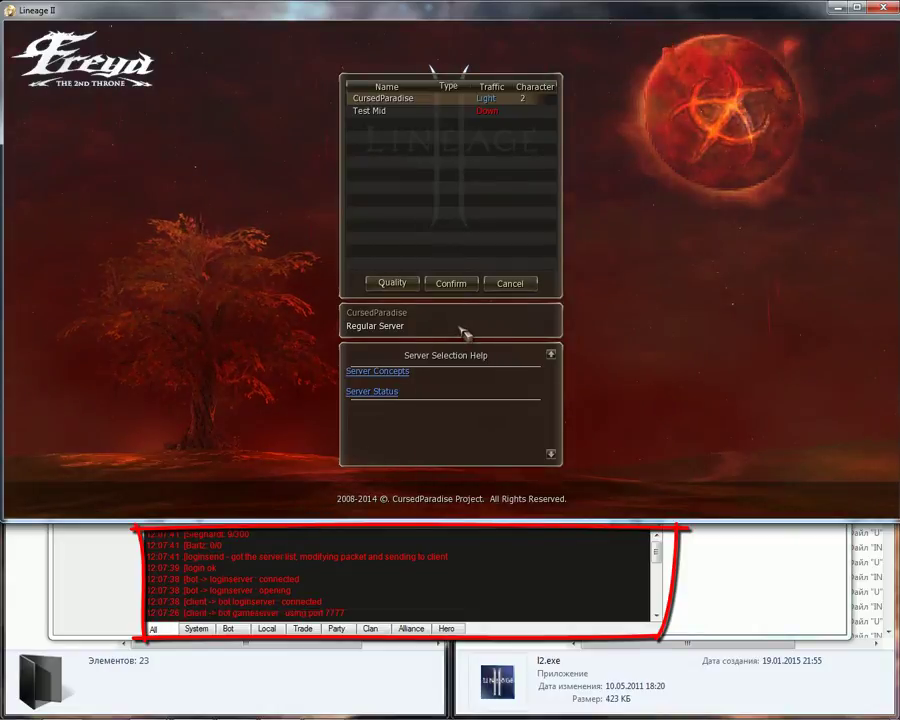
{"action": "left_click", "coordinate": [460, 291]}
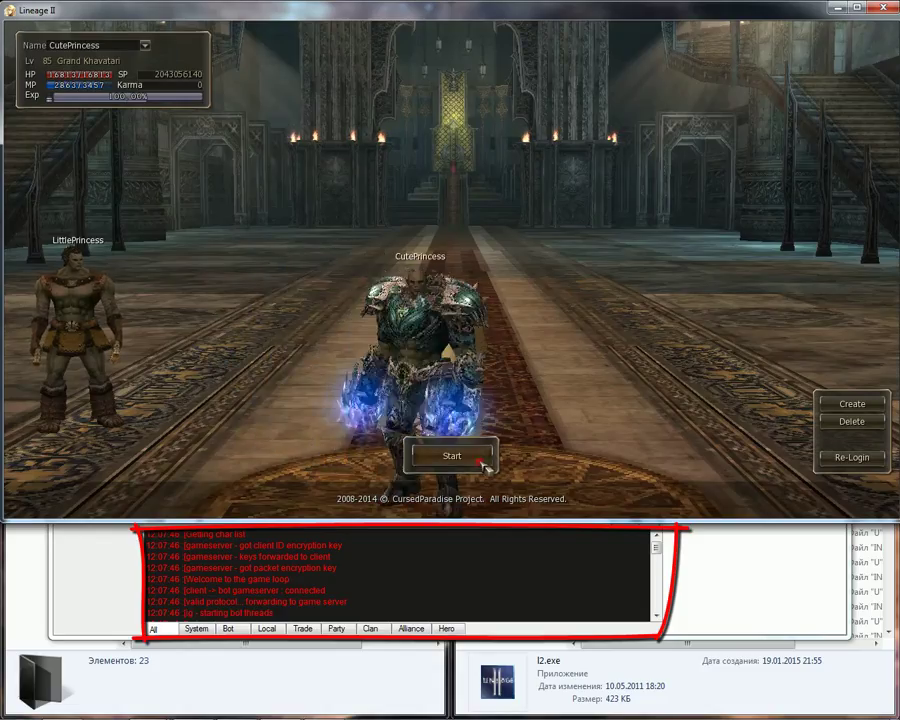
{"action": "left_click", "coordinate": [474, 452]}
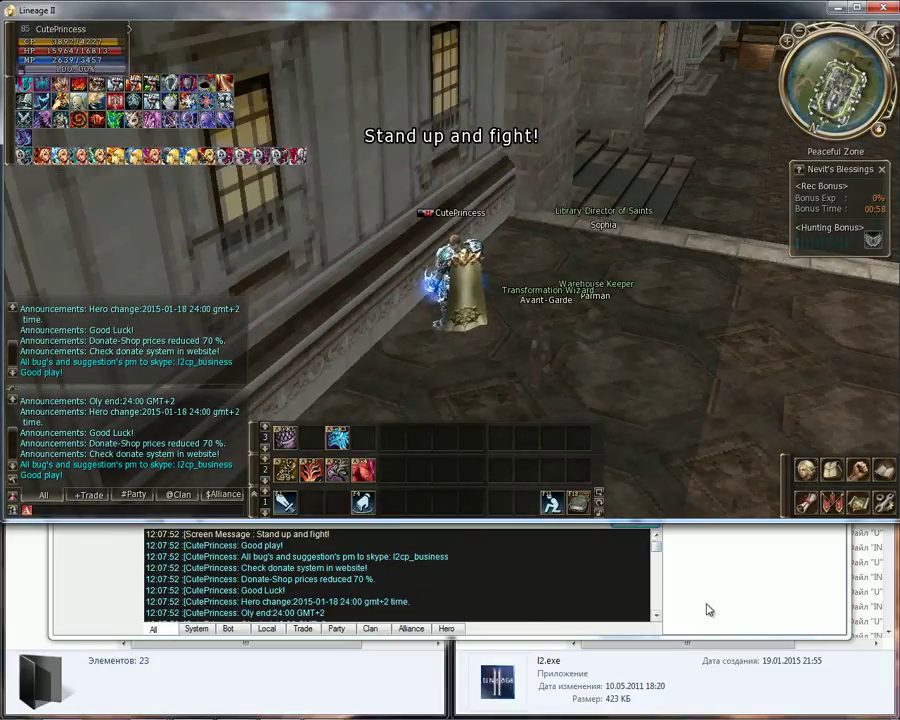
Step: Check the L2Net window, enable S-grade Soulshot auto-use, and walk the character into the plaza
{"action": "left_click", "coordinate": [706, 603]}
{"action": "left_click_drag", "start_coordinate": [659, 553], "coordinate": [659, 549]}
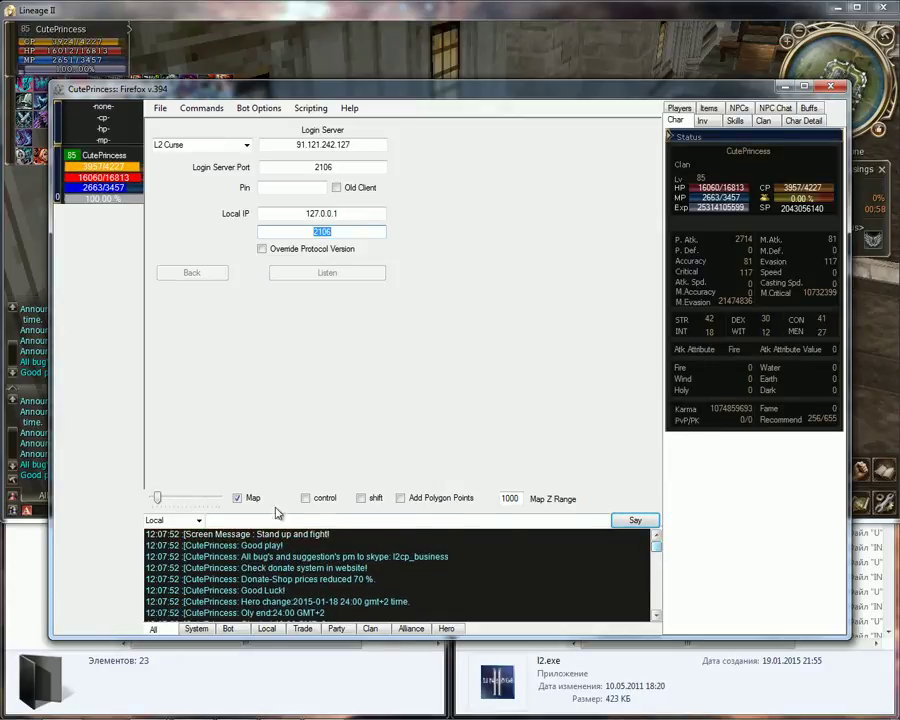
{"action": "left_click", "coordinate": [27, 430]}
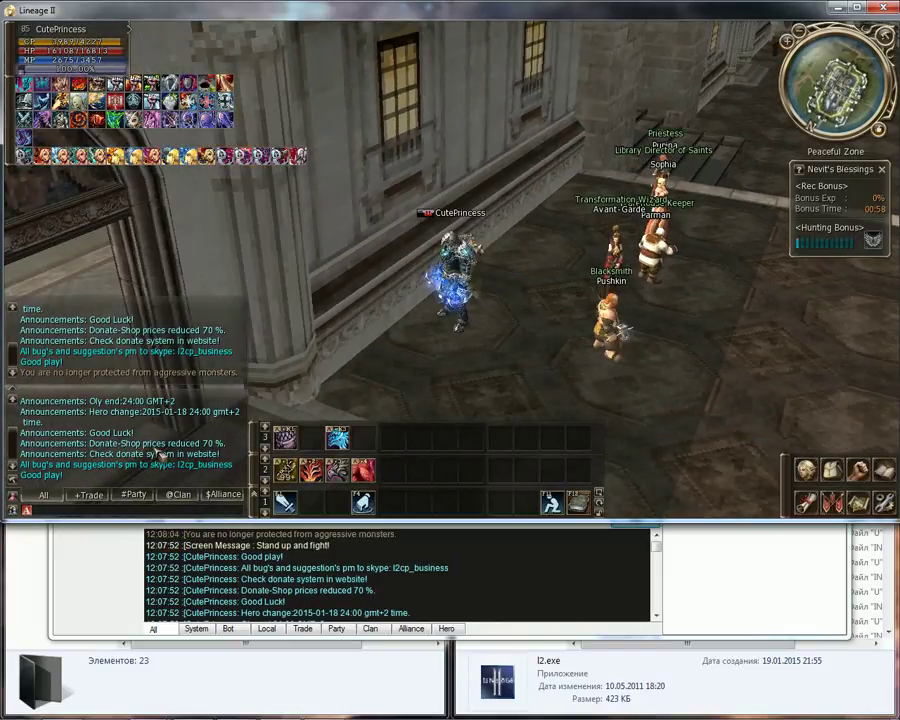
{"action": "left_click", "coordinate": [692, 300]}
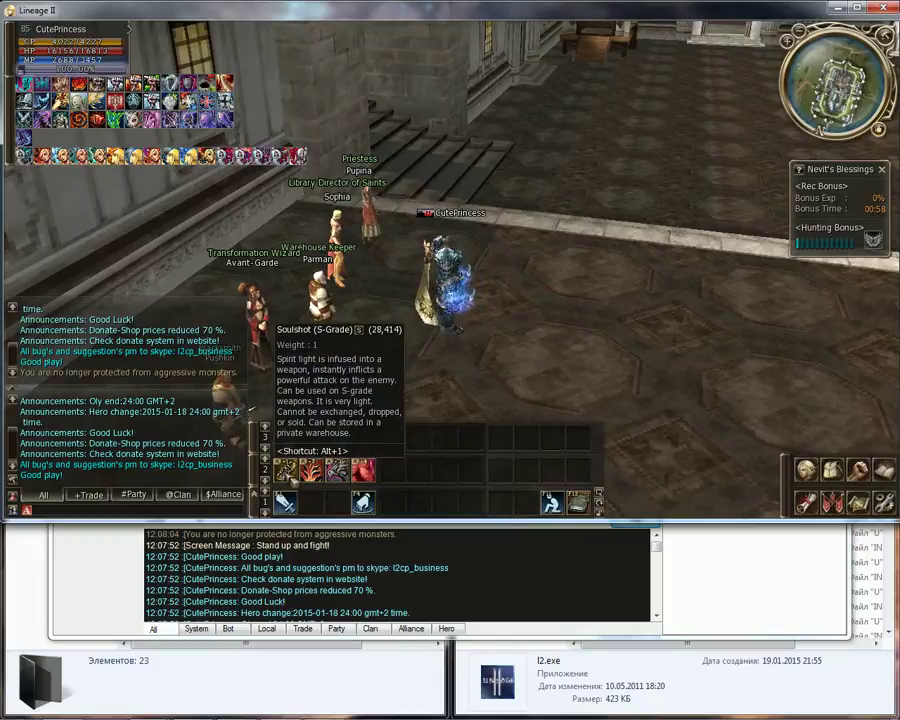
{"action": "right_click", "coordinate": [285, 502]}
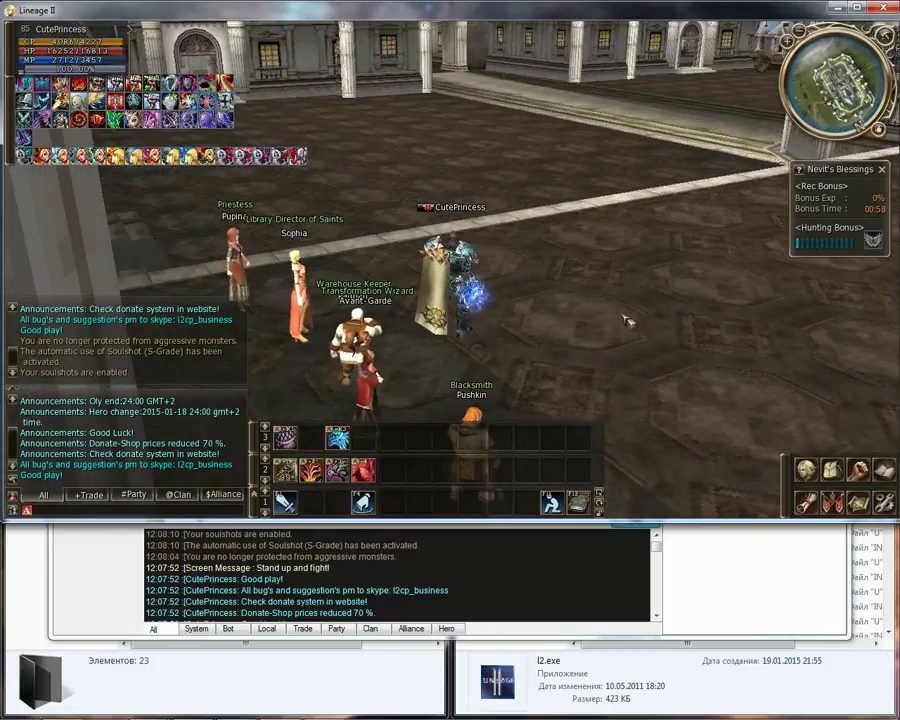
{"action": "left_click", "coordinate": [630, 310]}
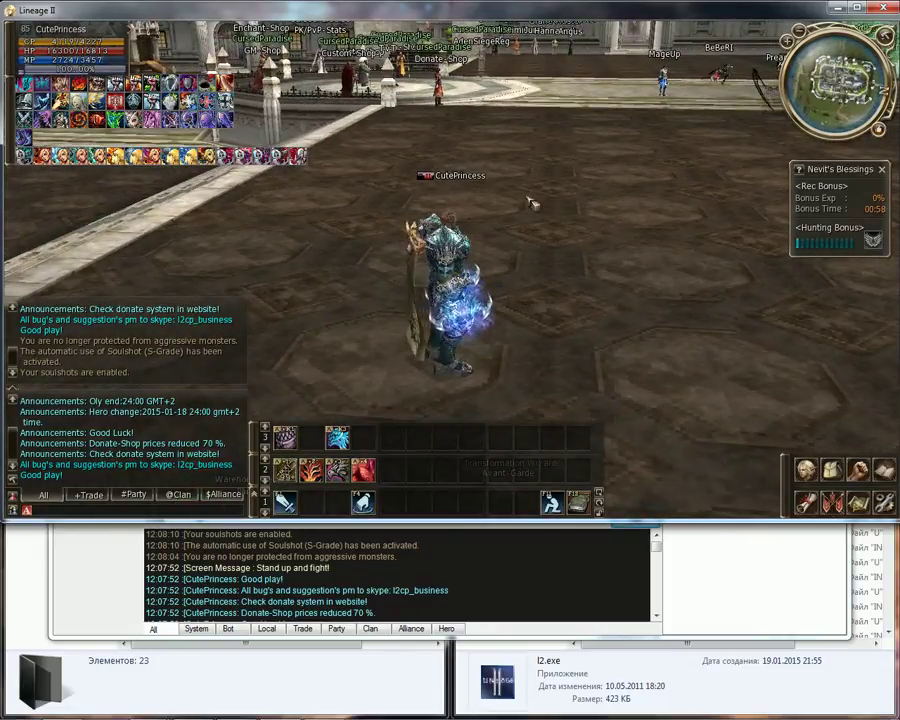
{"action": "left_click", "coordinate": [530, 203]}
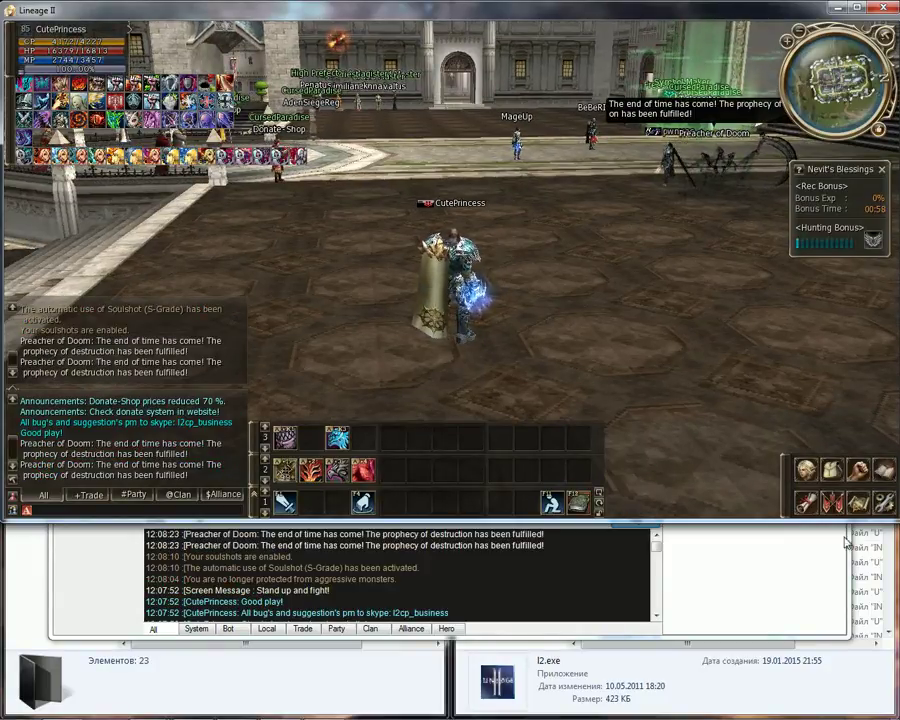
Step: Exit Lineage II to the login screen, confirming both prompts, and close the L2Net bot window
{"action": "left_click", "coordinate": [789, 446]}
{"action": "left_click", "coordinate": [830, 438]}
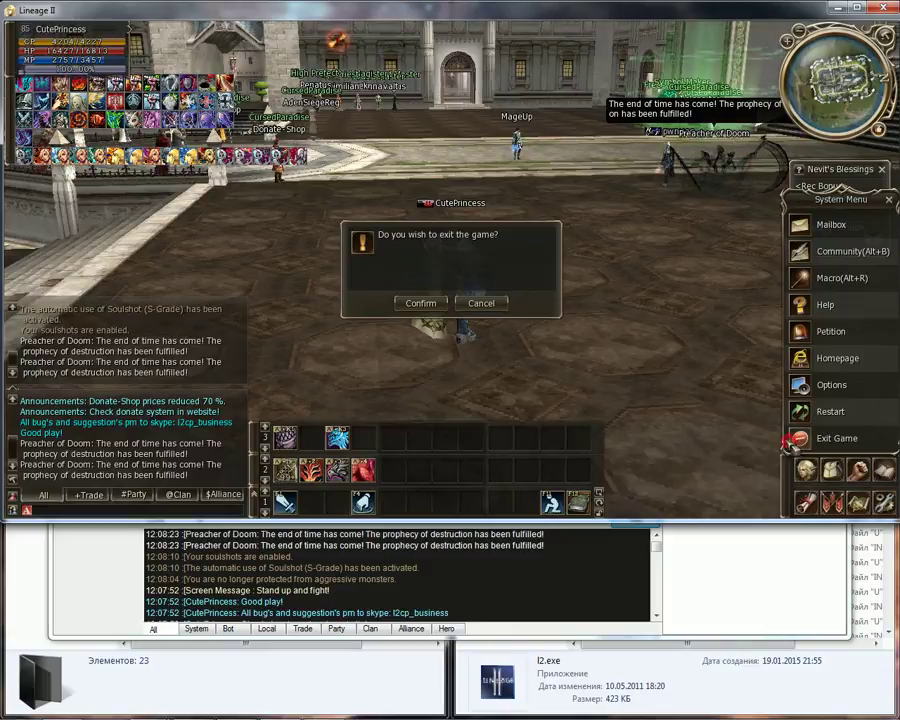
{"action": "left_click", "coordinate": [411, 303]}
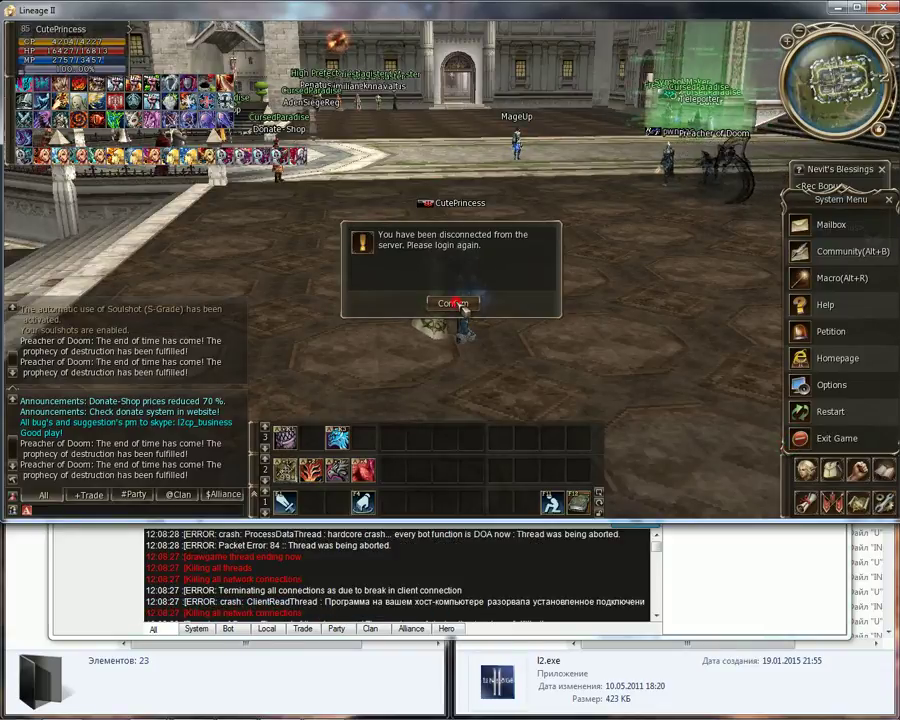
{"action": "left_click", "coordinate": [456, 304]}
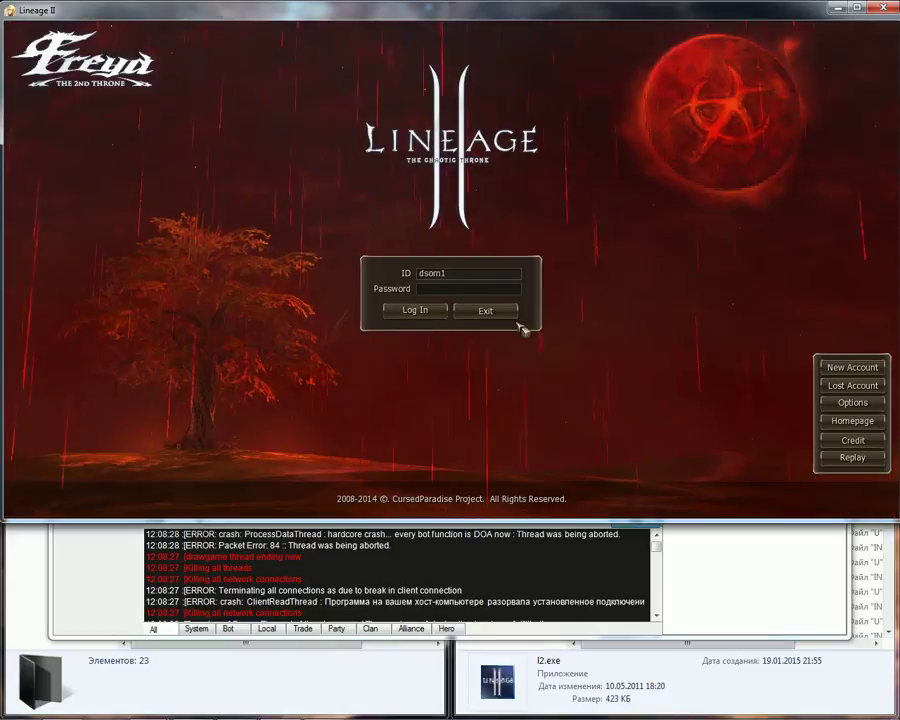
{"action": "left_click", "coordinate": [659, 541]}
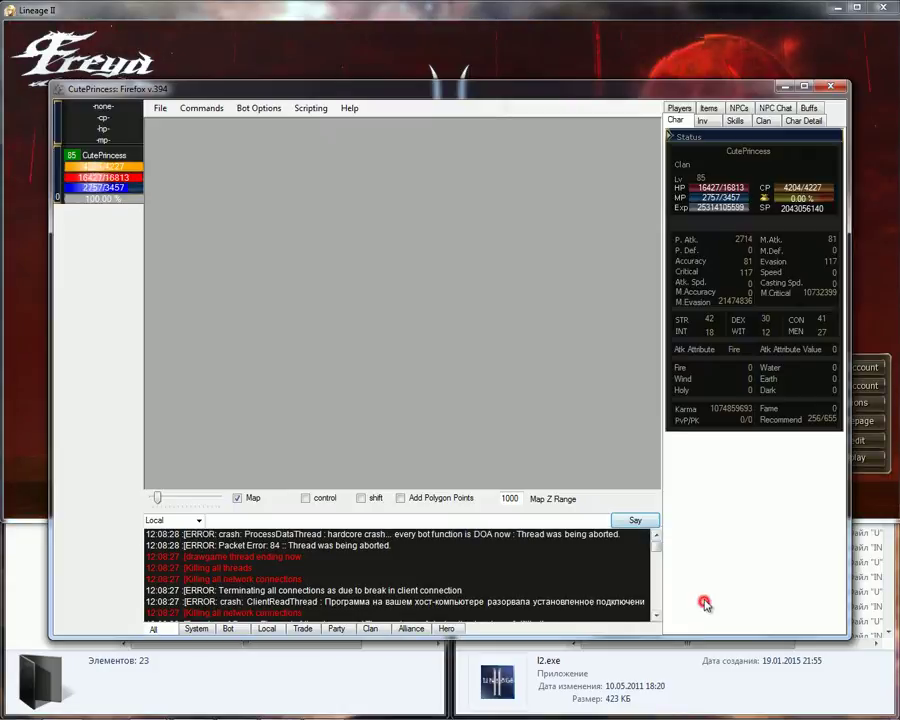
{"action": "left_click", "coordinate": [829, 87]}
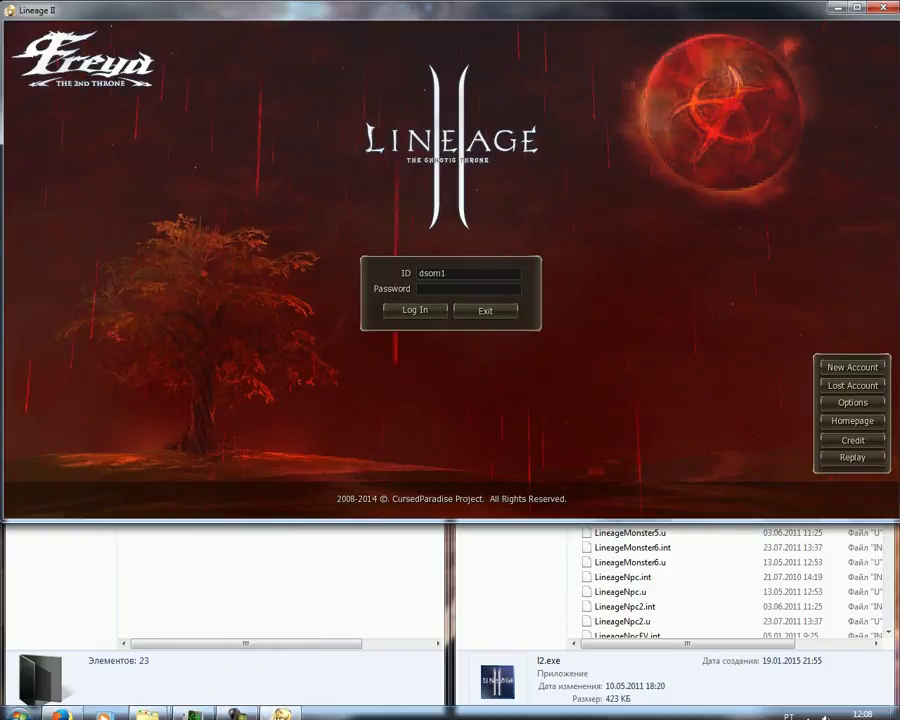
Step: Open the tray's L2 filter menu, dismiss it, and resubmit the Lineage II login
{"action": "left_click", "coordinate": [805, 708]}
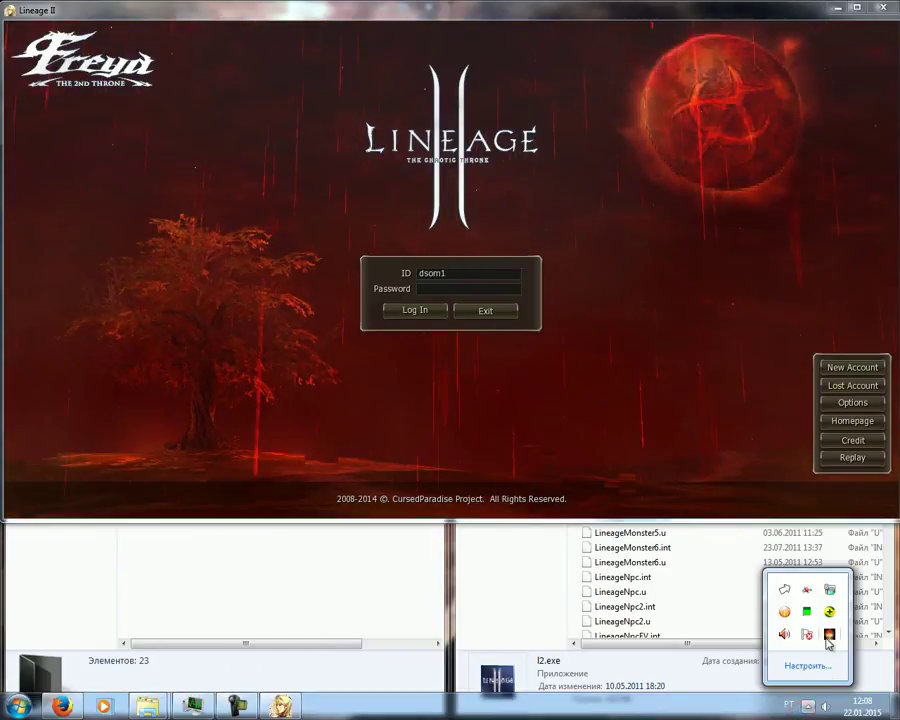
{"action": "right_click", "coordinate": [829, 636]}
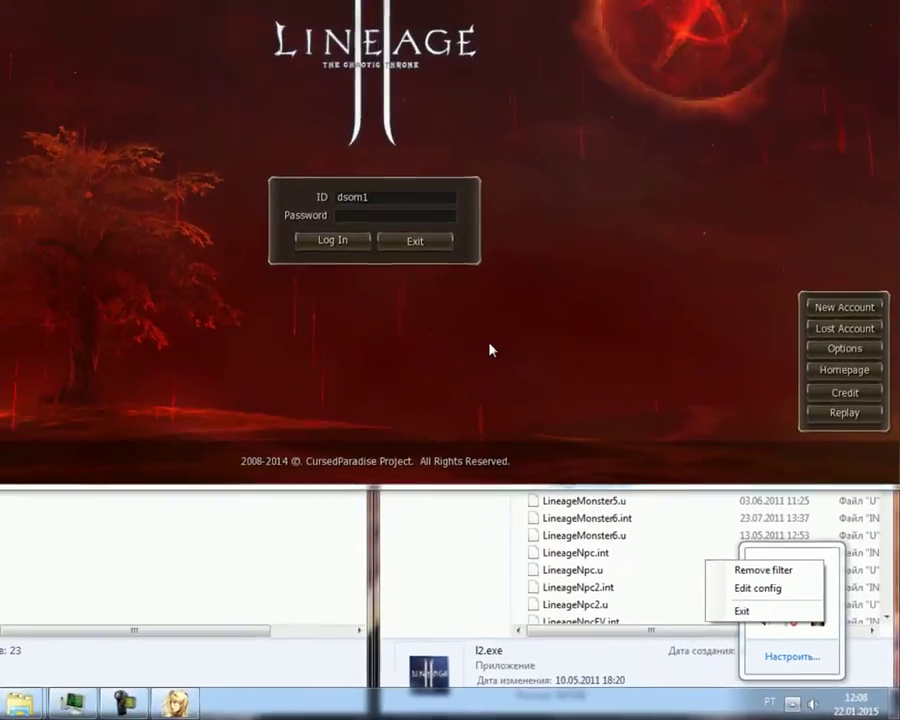
{"action": "left_click", "coordinate": [232, 91]}
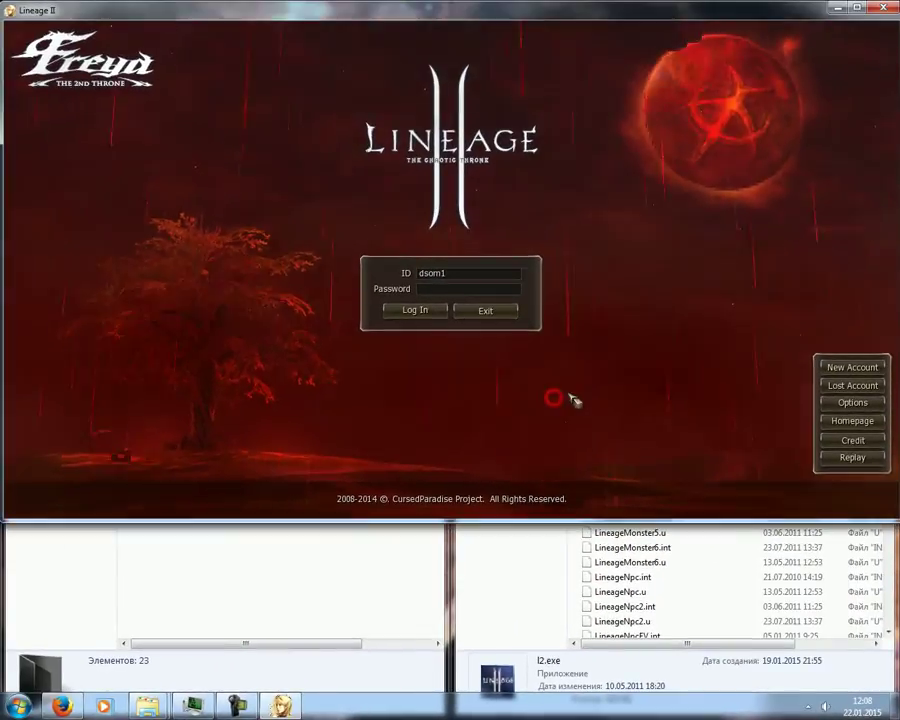
{"action": "left_click", "coordinate": [465, 289]}
{"action": "key", "text": "Return"}
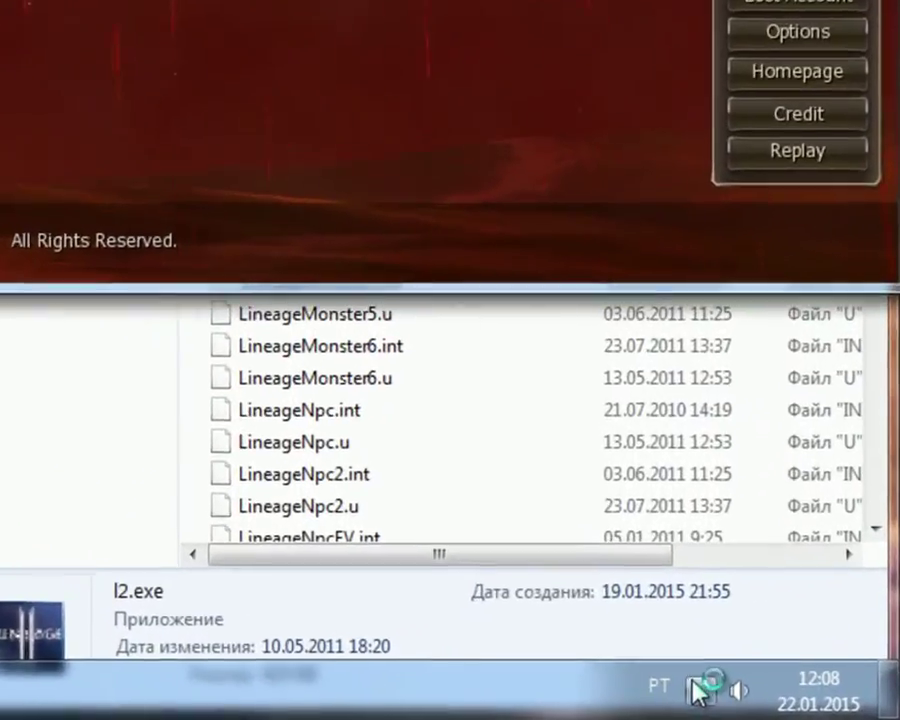
Step: Remove the L2 connection filter from the tray and verify it now offers Install filter
{"action": "left_click", "coordinate": [809, 704]}
{"action": "right_click", "coordinate": [732, 508]}
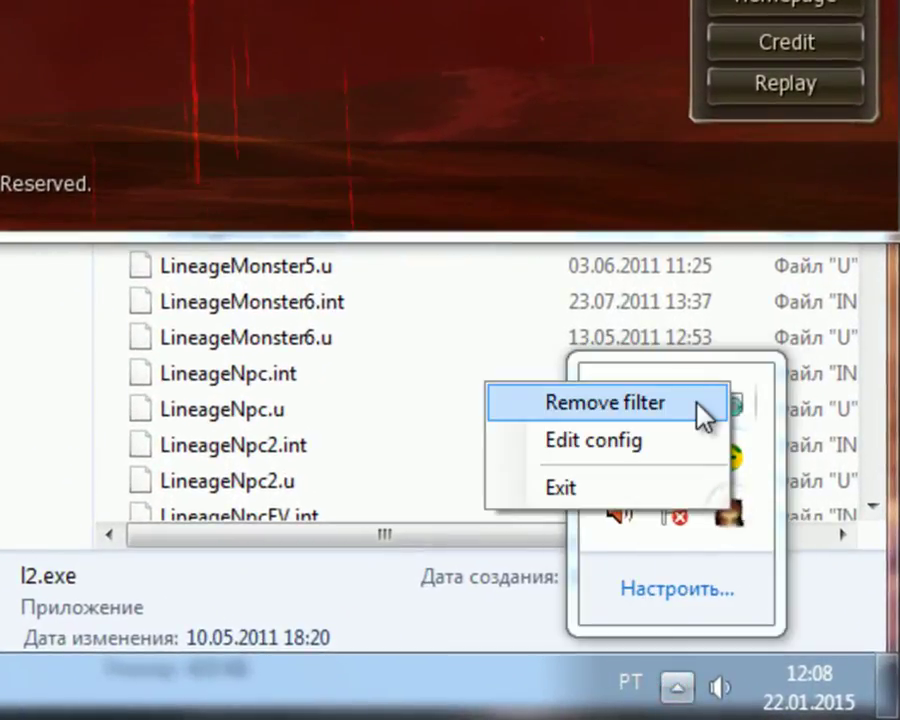
{"action": "left_click", "coordinate": [686, 400]}
{"action": "right_click", "coordinate": [729, 513]}
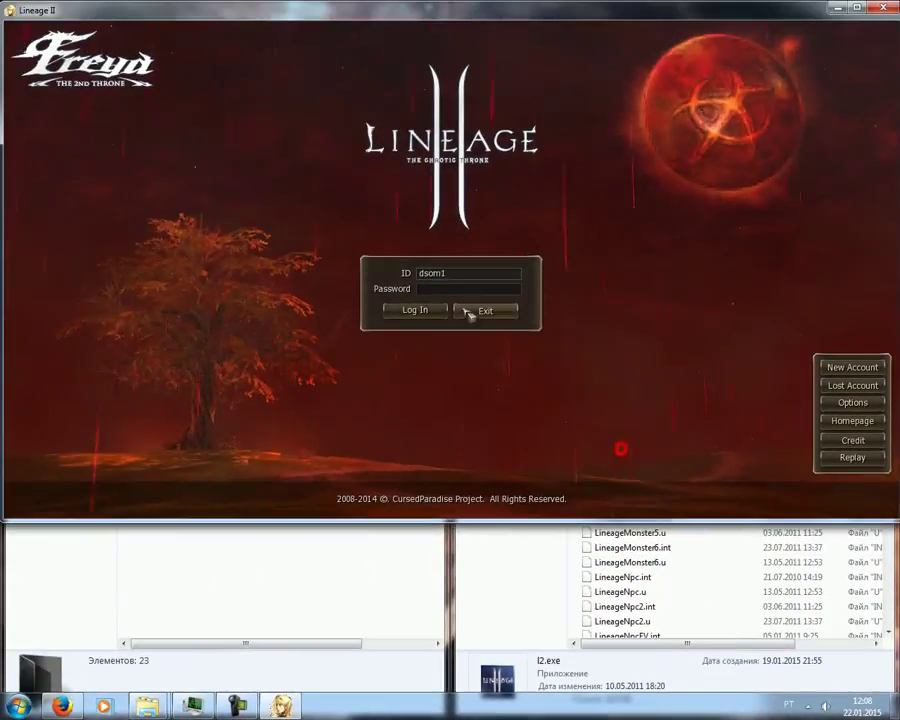
Step: Log in with the account password, accept the agreement, confirm the server, and start the character
{"action": "left_click", "coordinate": [462, 288]}
{"action": "type", "text": "**"}
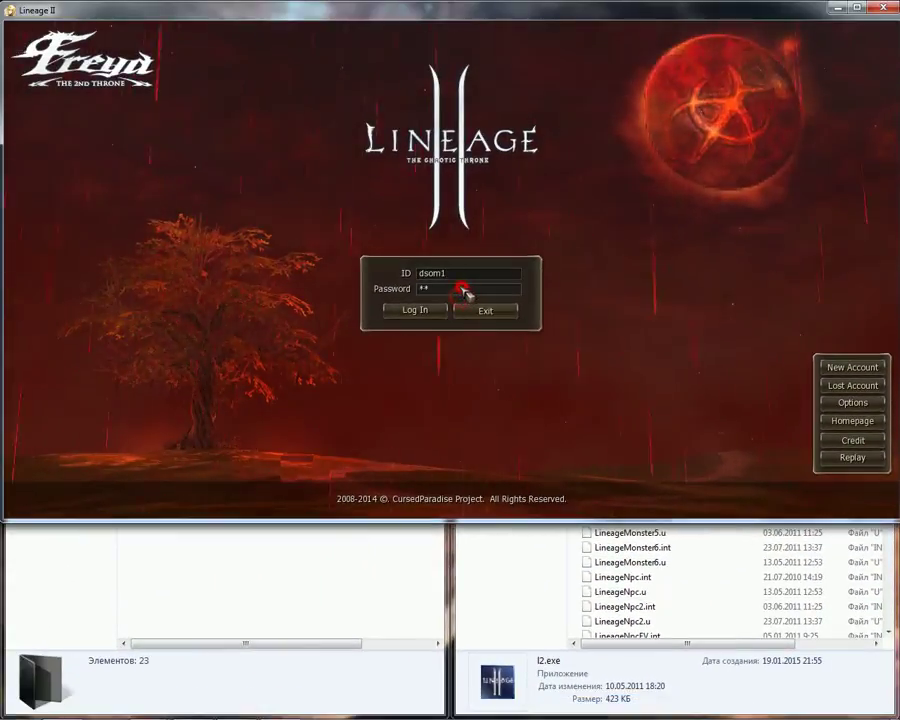
{"action": "key", "text": "Return"}
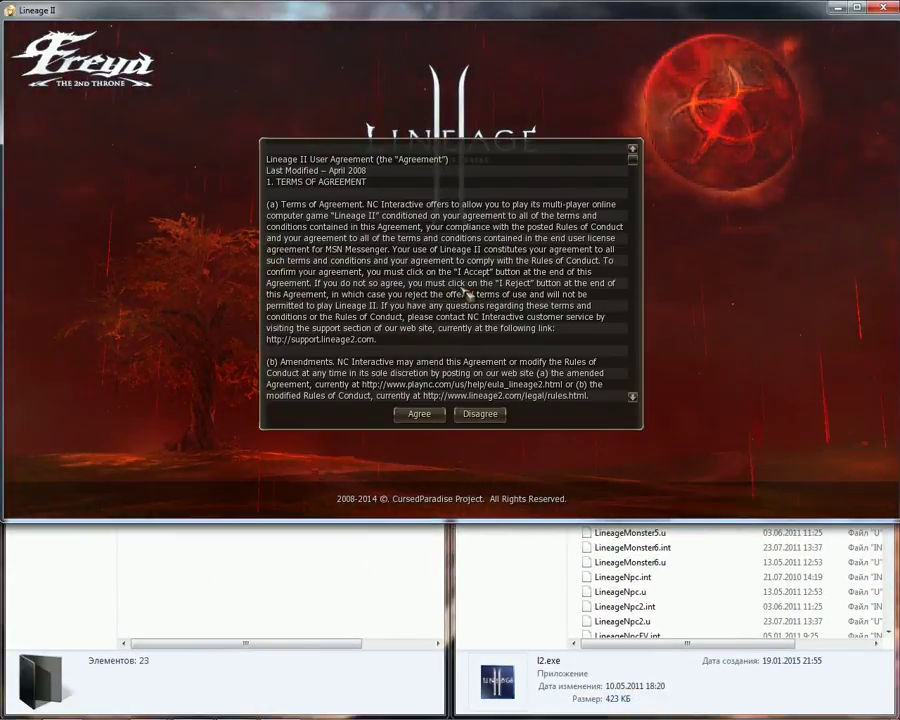
{"action": "key", "text": "Return"}
{"action": "left_click", "coordinate": [463, 286]}
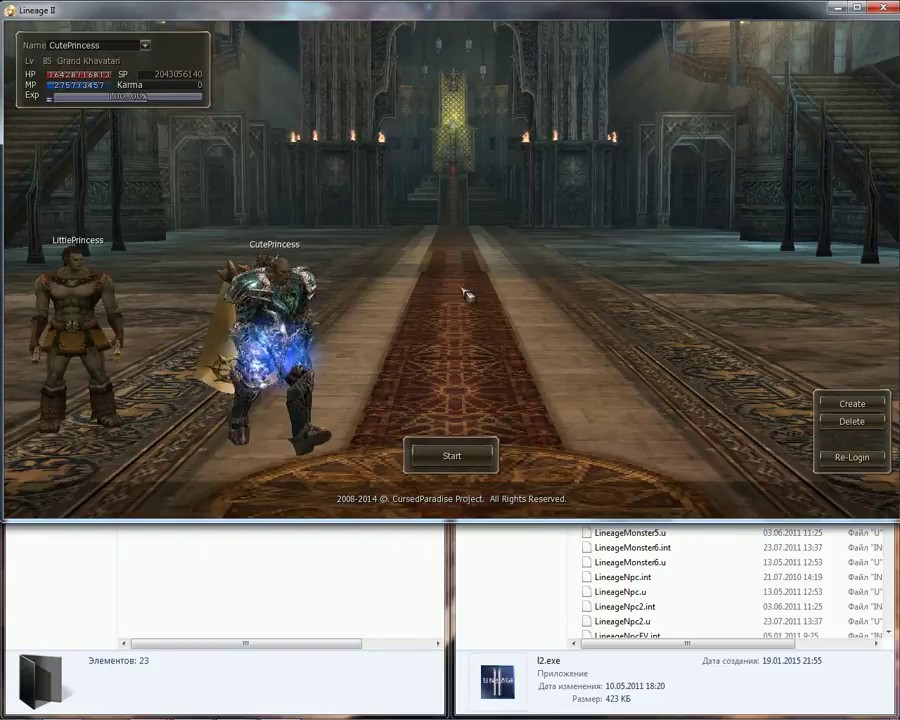
{"action": "key", "text": "Return"}
Step: Quit Lineage II via System Menu > Exit Game and confirm
{"action": "mouse_move", "coordinate": [830, 712]}
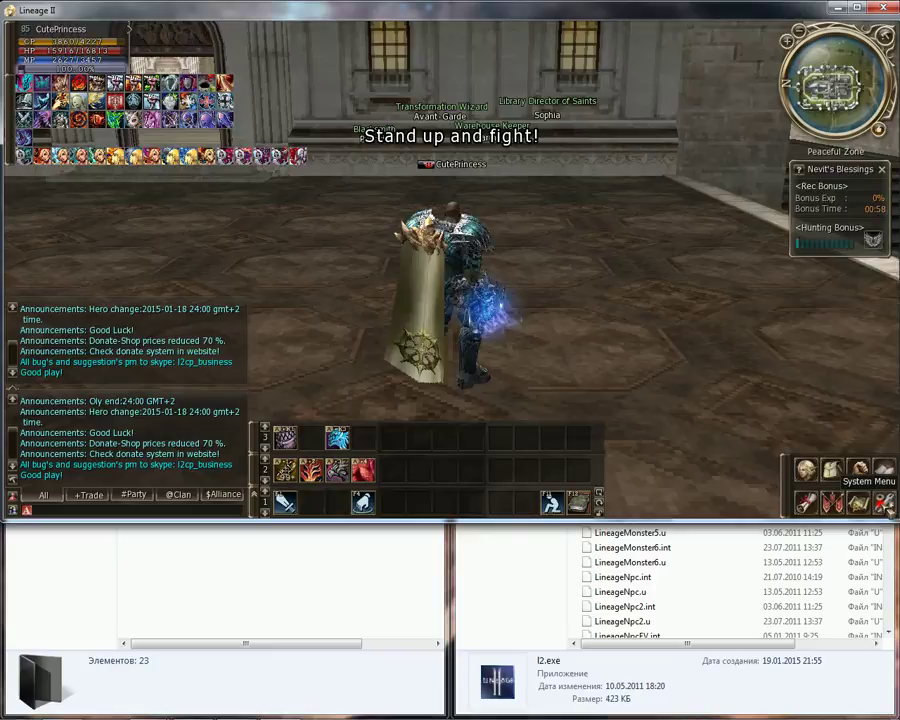
{"action": "left_click", "coordinate": [884, 502]}
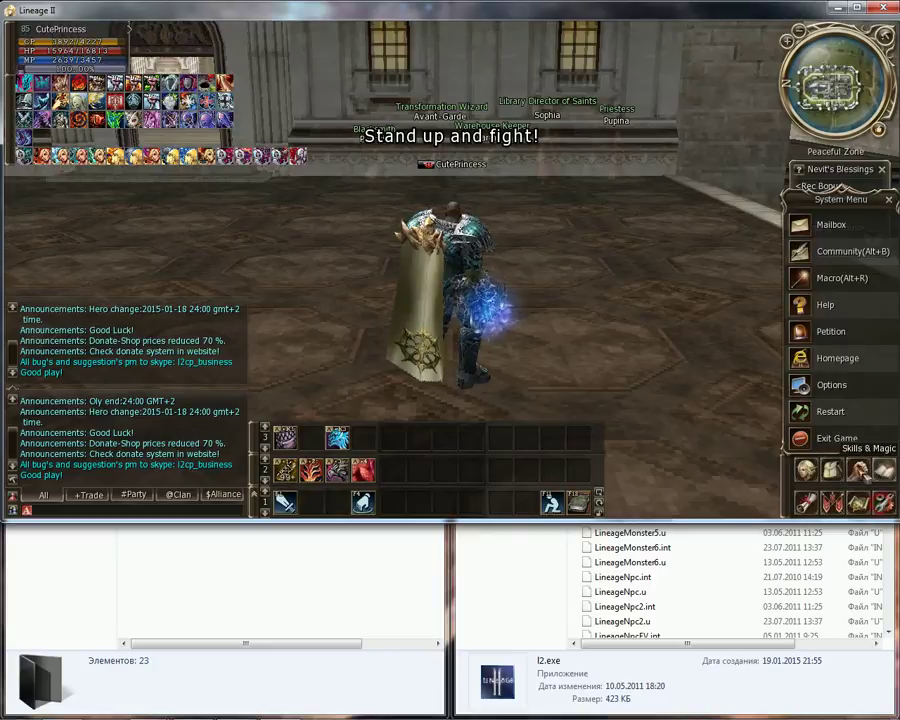
{"action": "left_click", "coordinate": [836, 438]}
{"action": "left_click", "coordinate": [432, 303]}
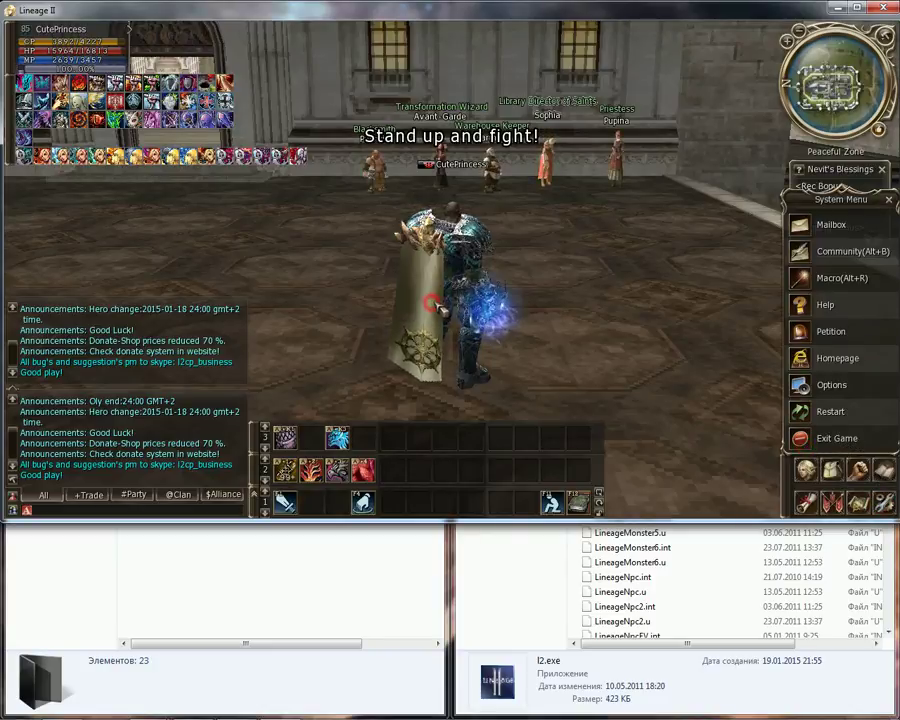